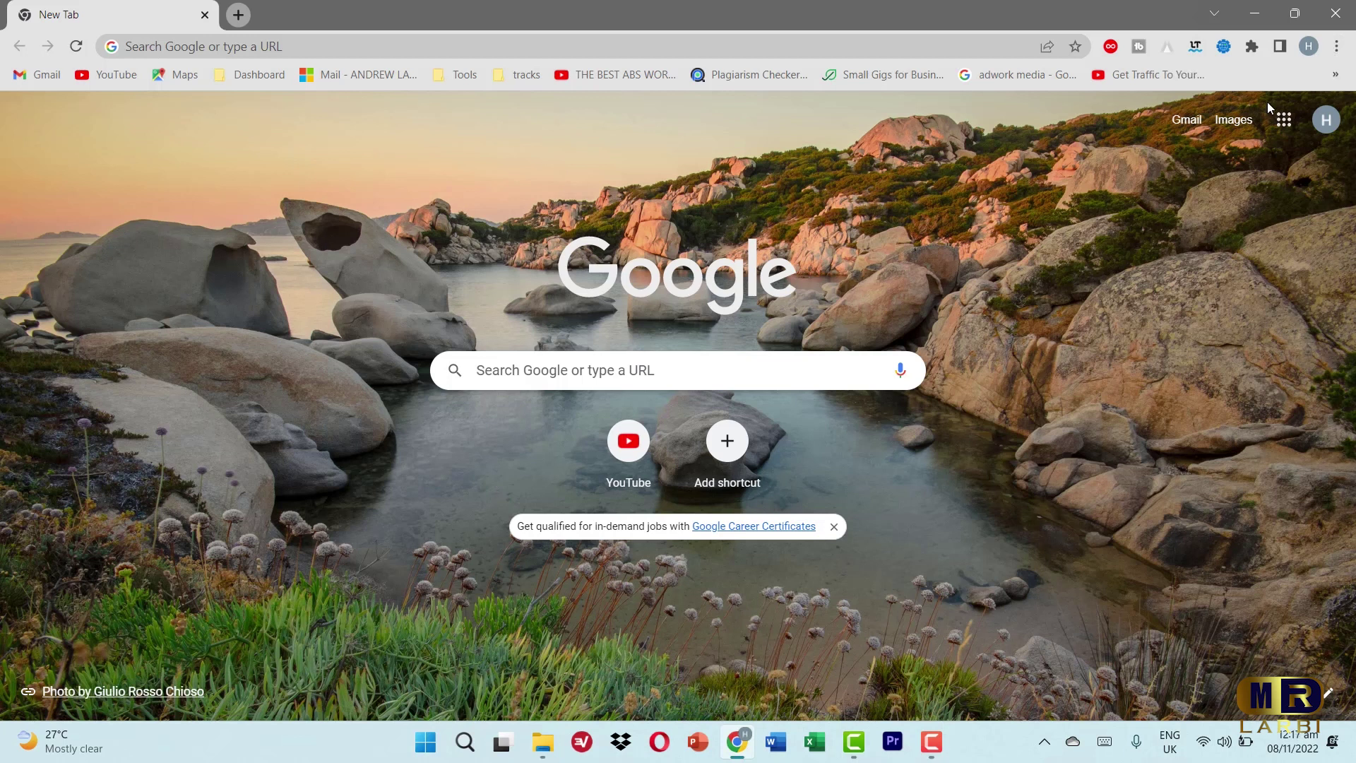
Step: Open Chrome's installed extensions page from the main menu
key(ctrl+l)
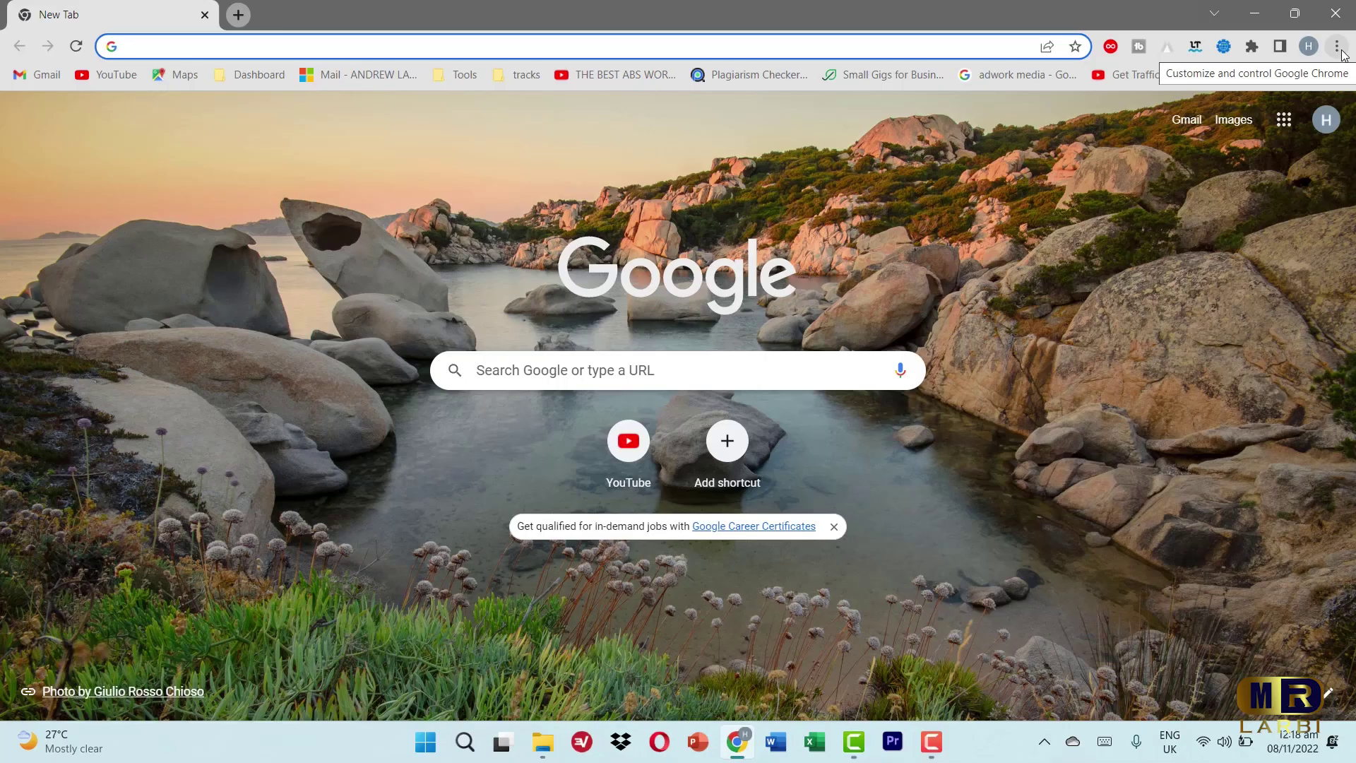
click(1337, 45)
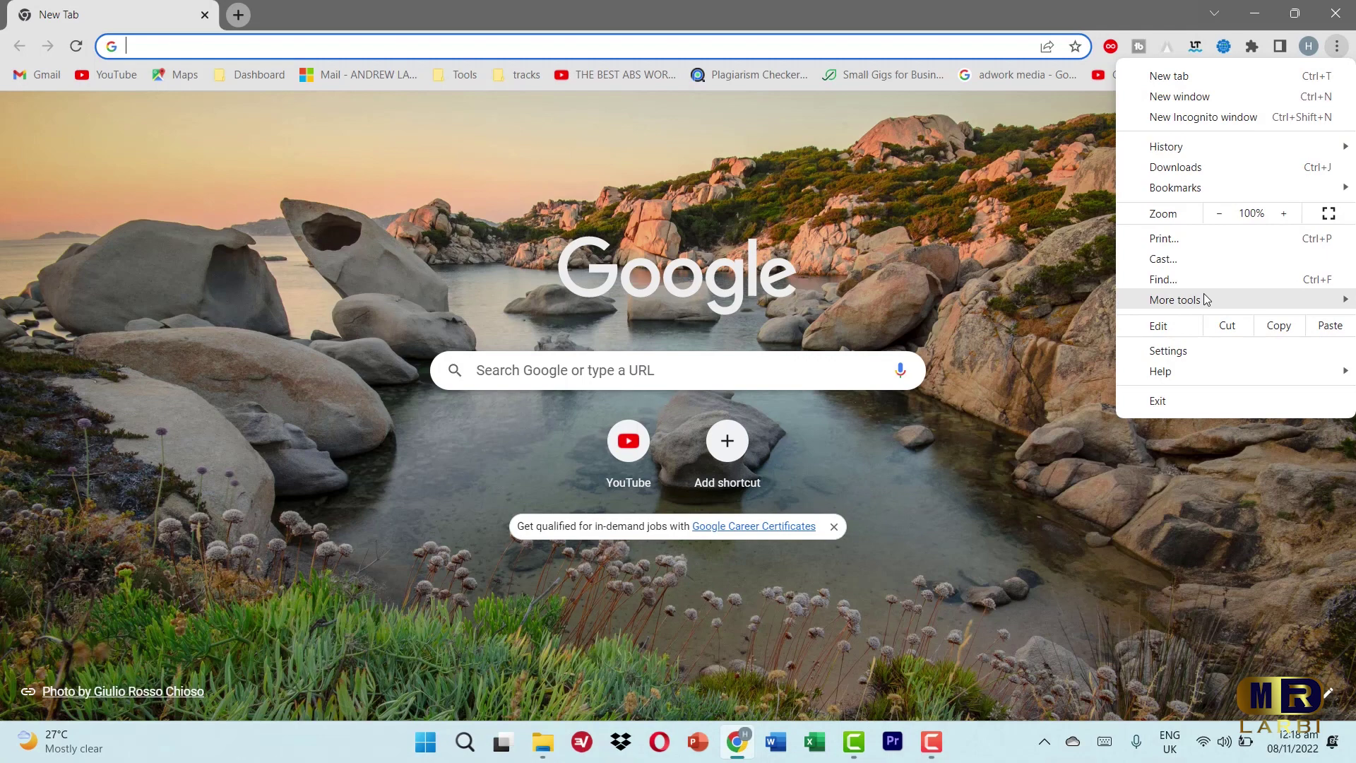
mouse_move(1175, 301)
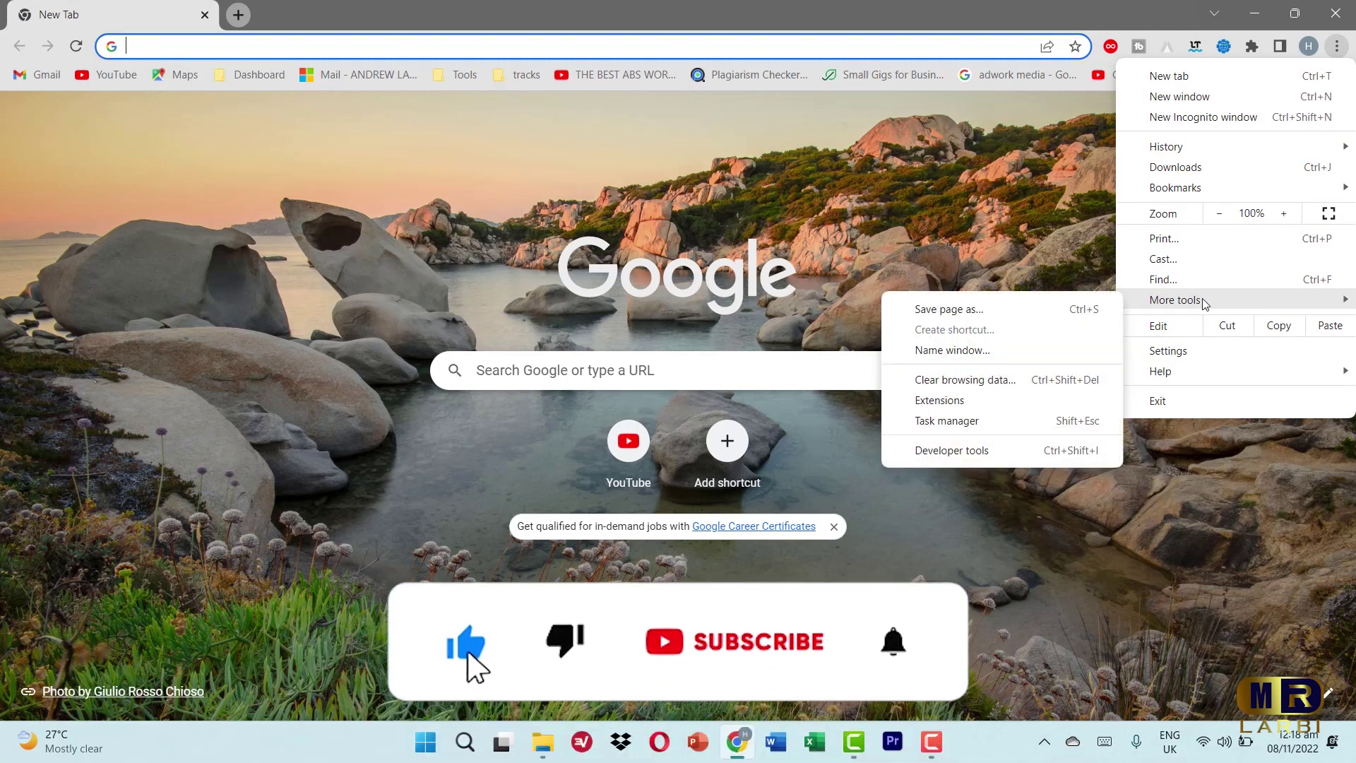
click(985, 403)
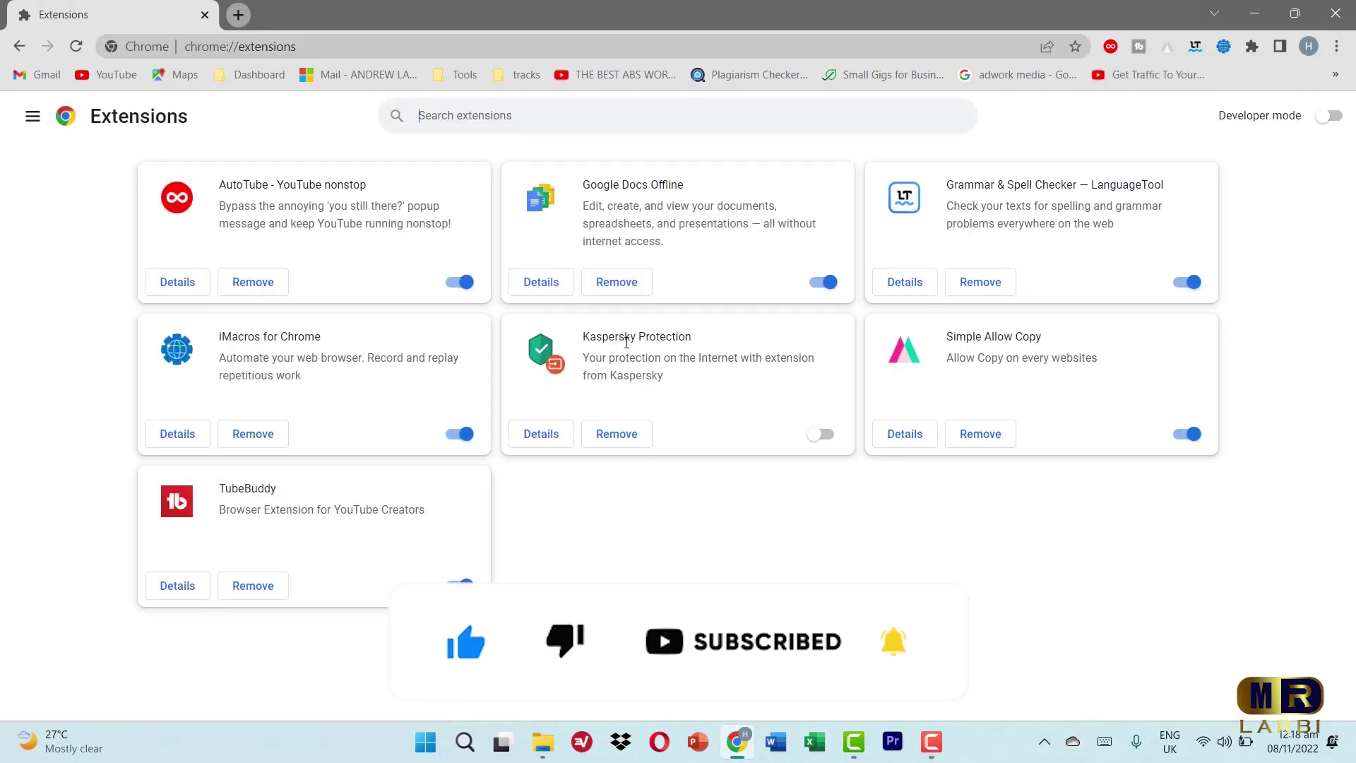
Step: Search the Chrome Web Store for 'ghostery'
click(33, 117)
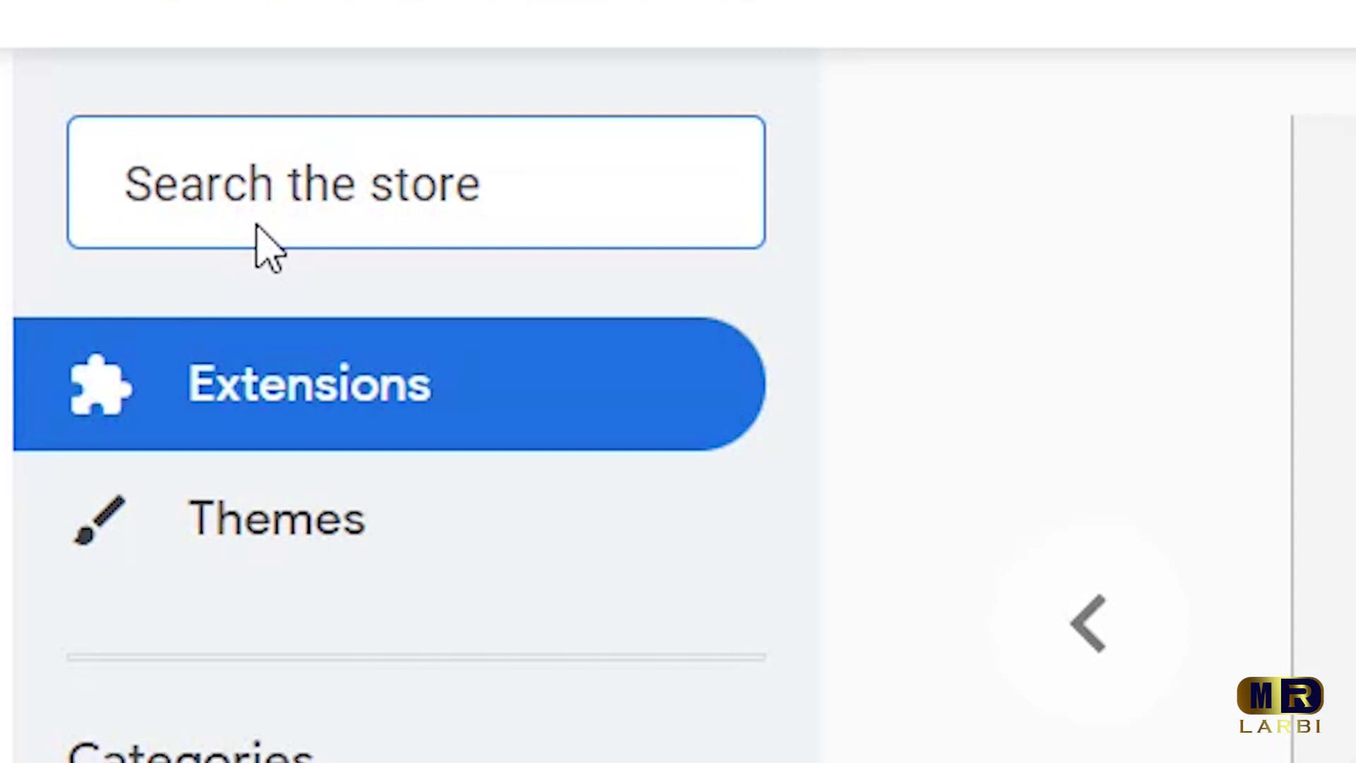
text(ghostery)
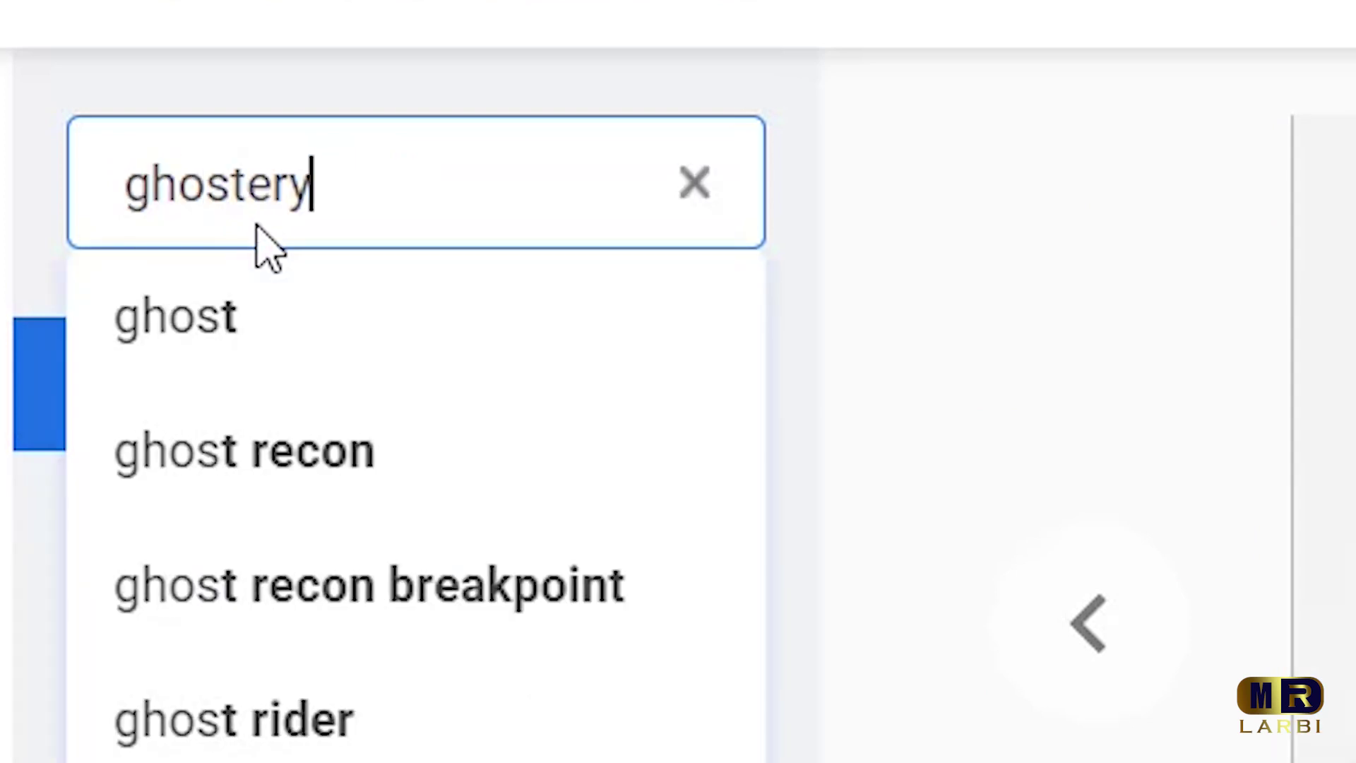
key(Return)
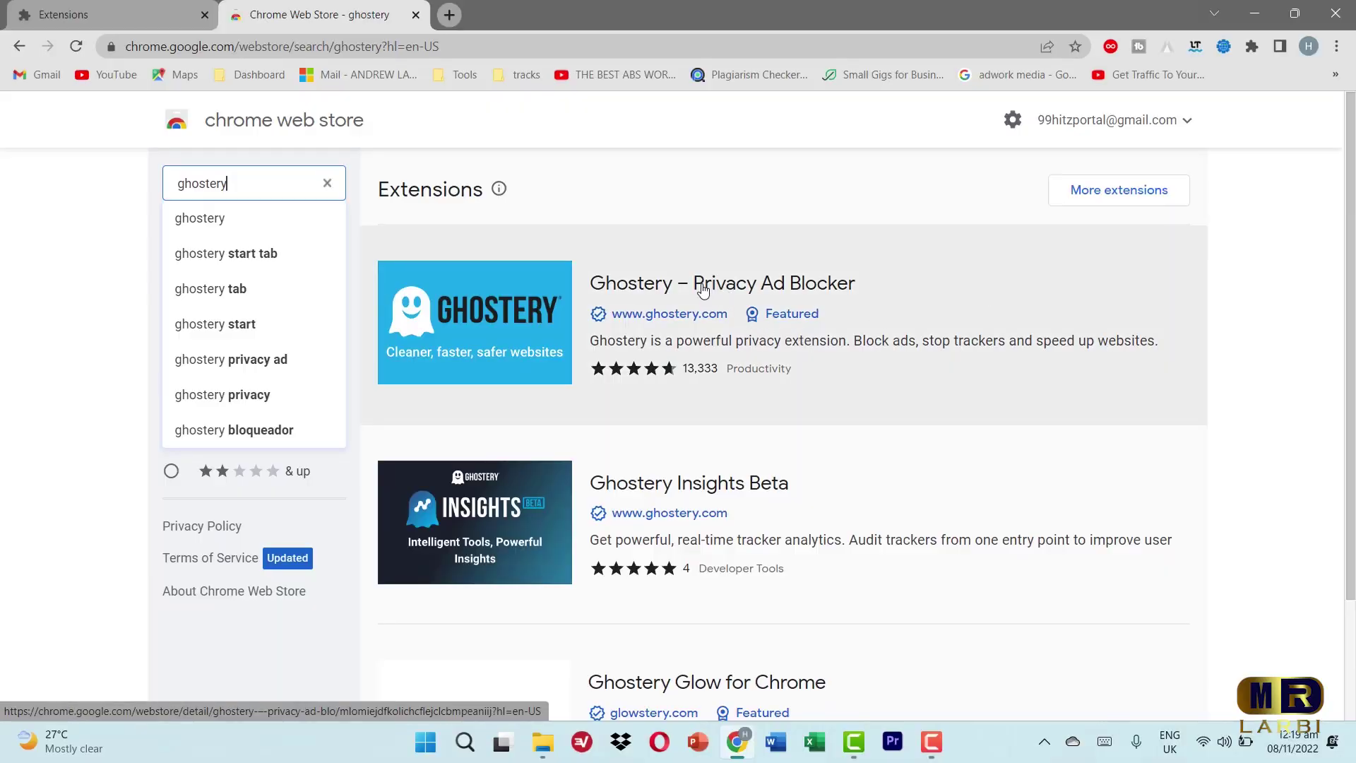
Step: Add the Ghostery – Privacy Ad Blocker extension to Chrome from its store page
click(702, 290)
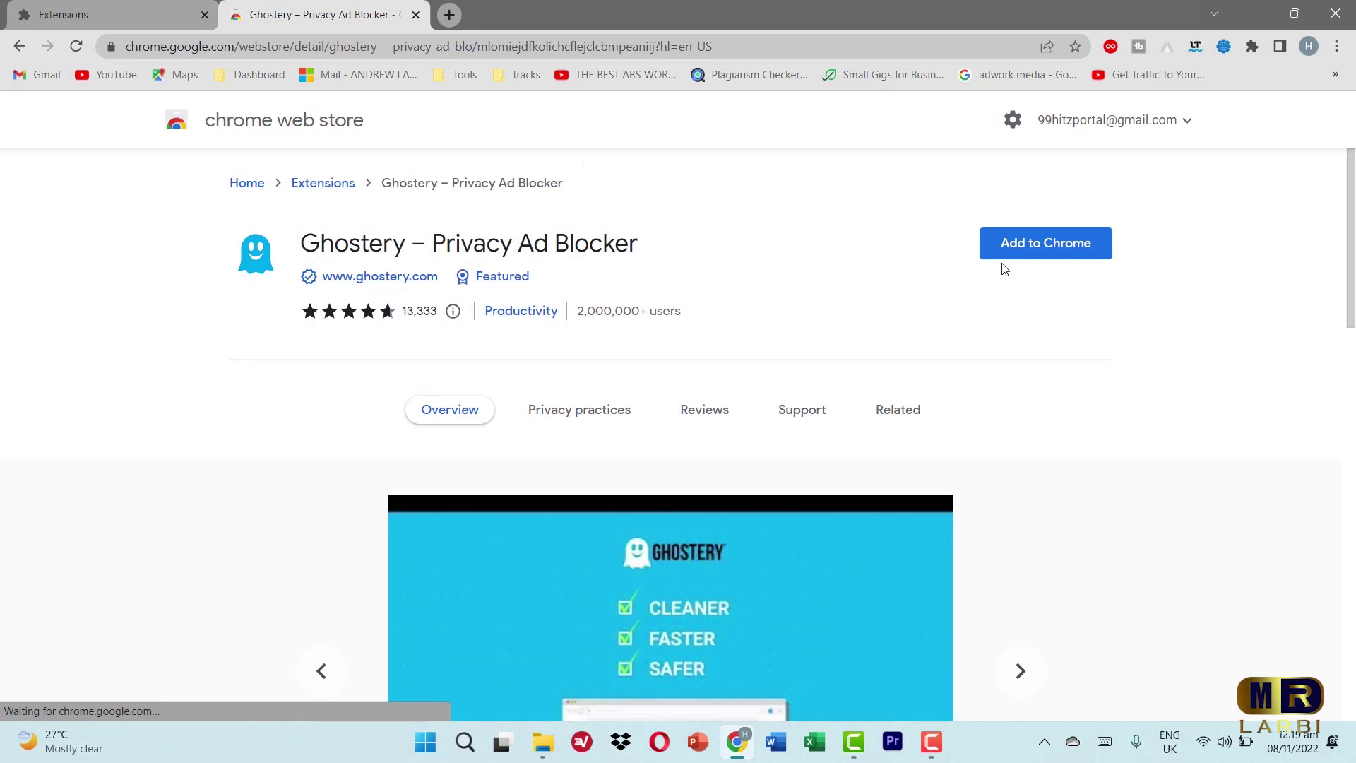
click(1043, 247)
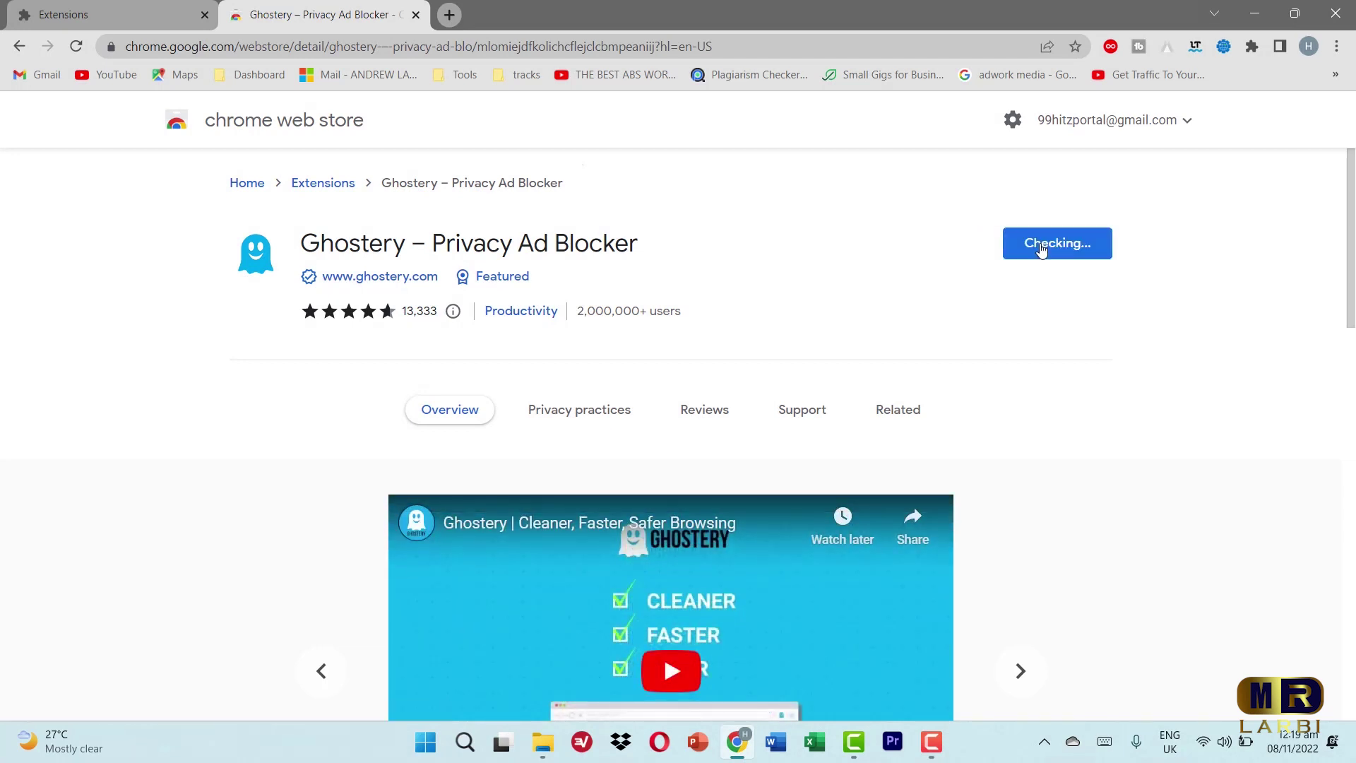
click(695, 202)
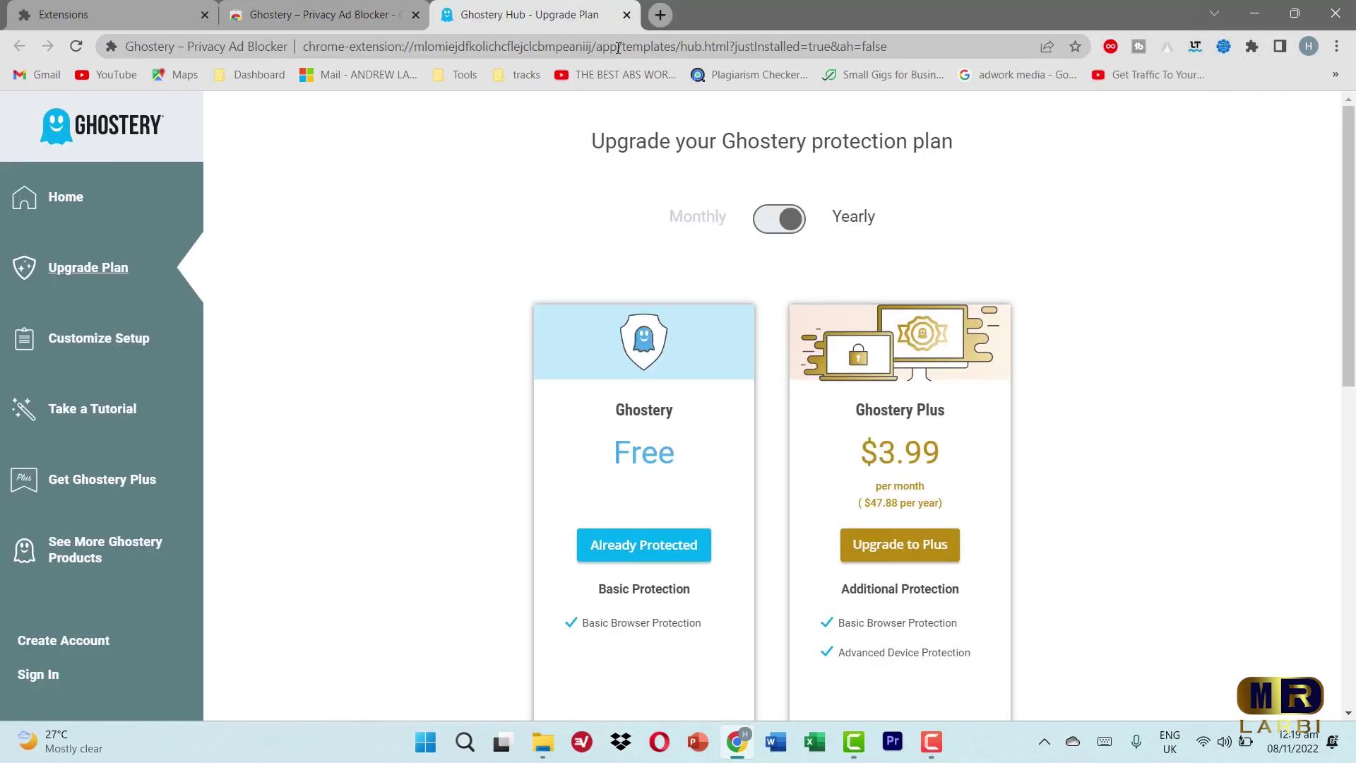
Step: Close the Ghostery Hub, pin Ghostery to the toolbar and move its icon leftmost
click(627, 14)
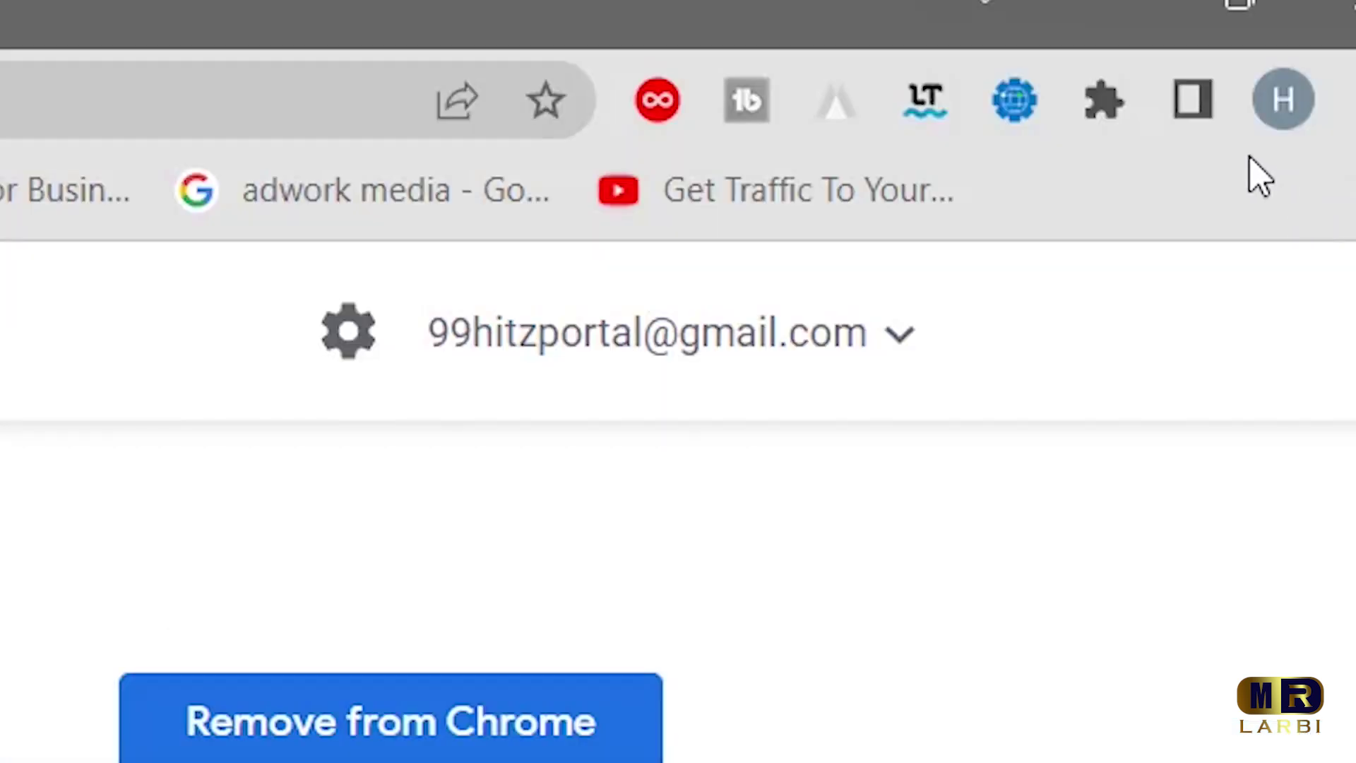
click(1102, 101)
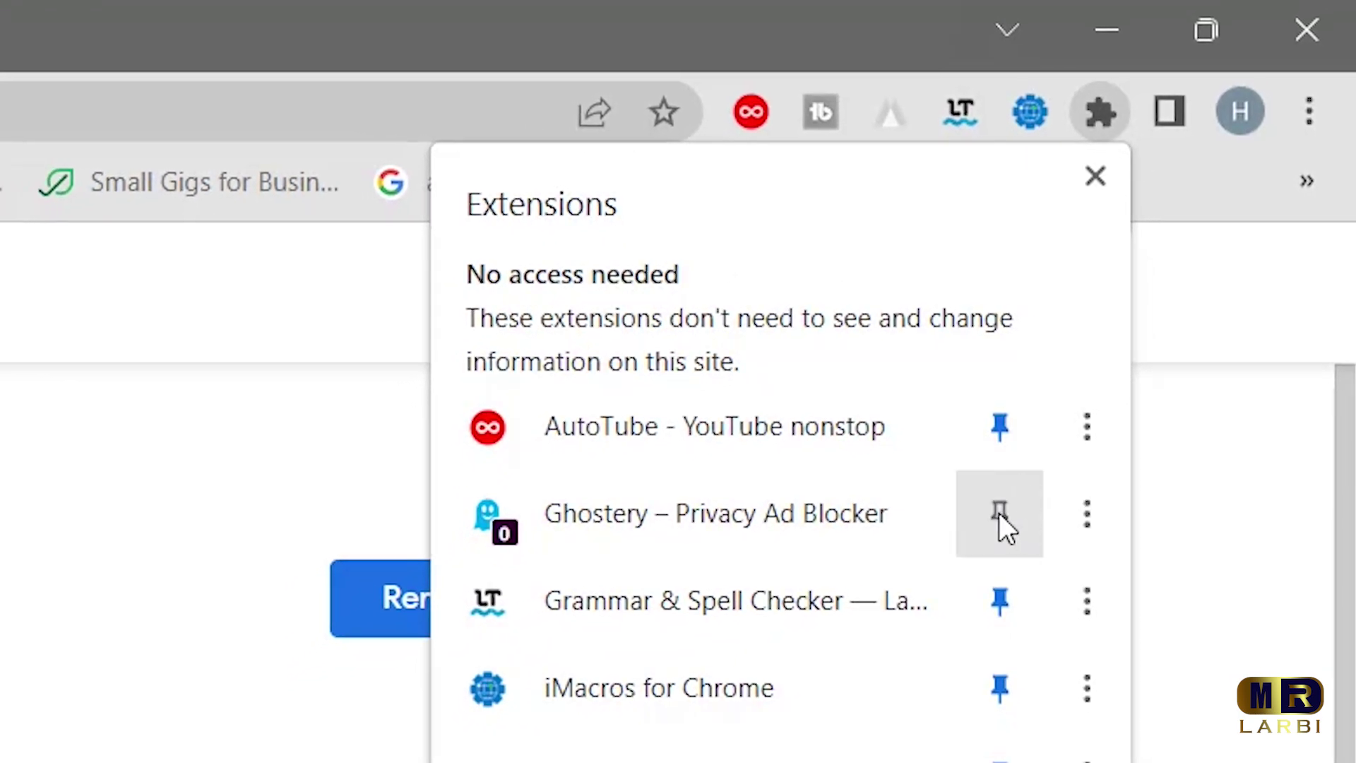
click(999, 512)
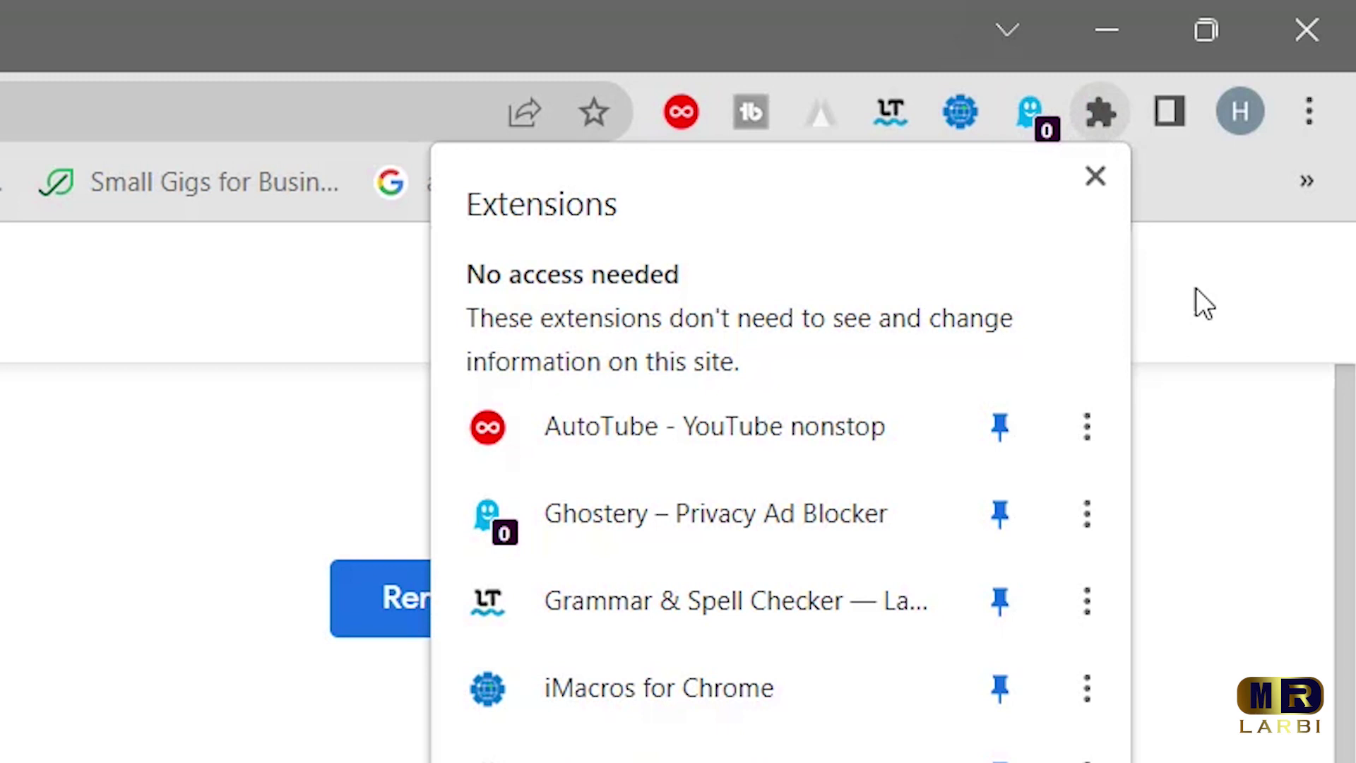
click(1183, 265)
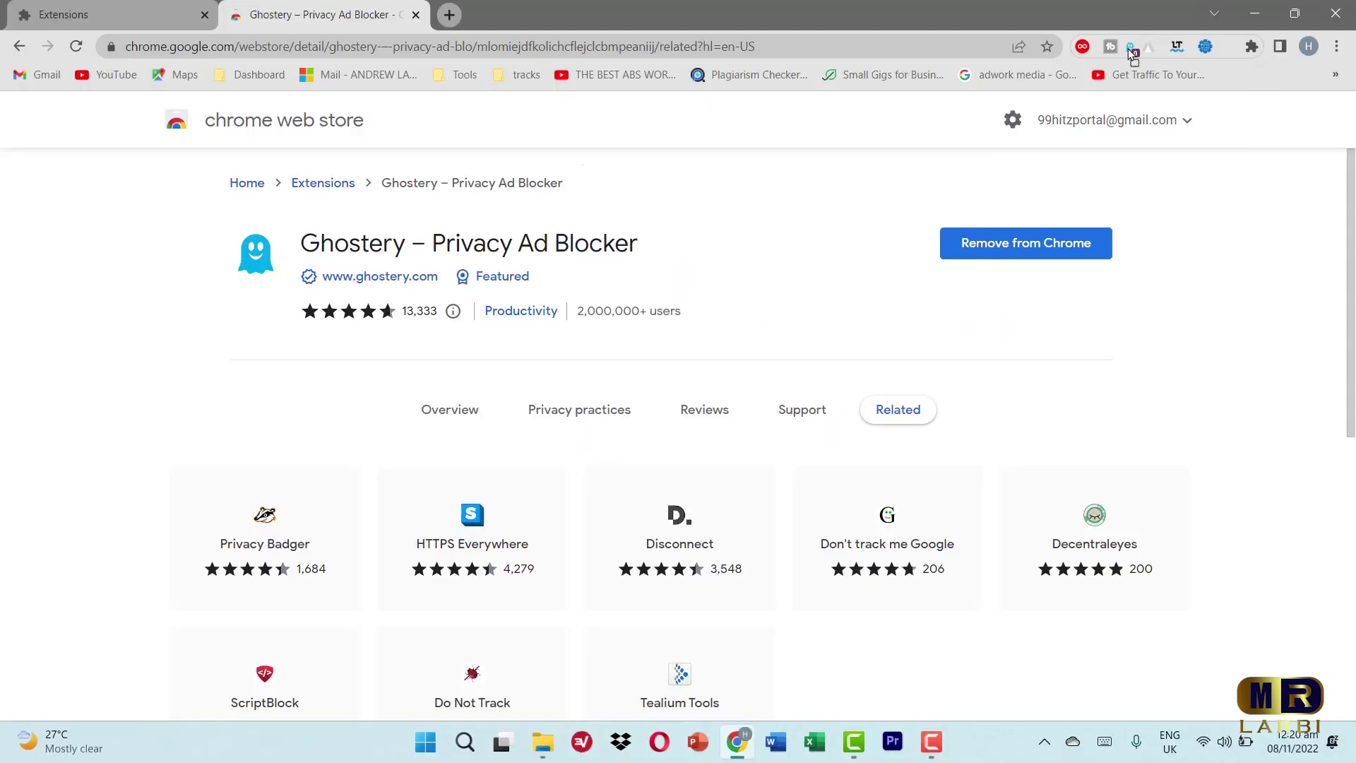
drag(1132, 53, 1155, 46)
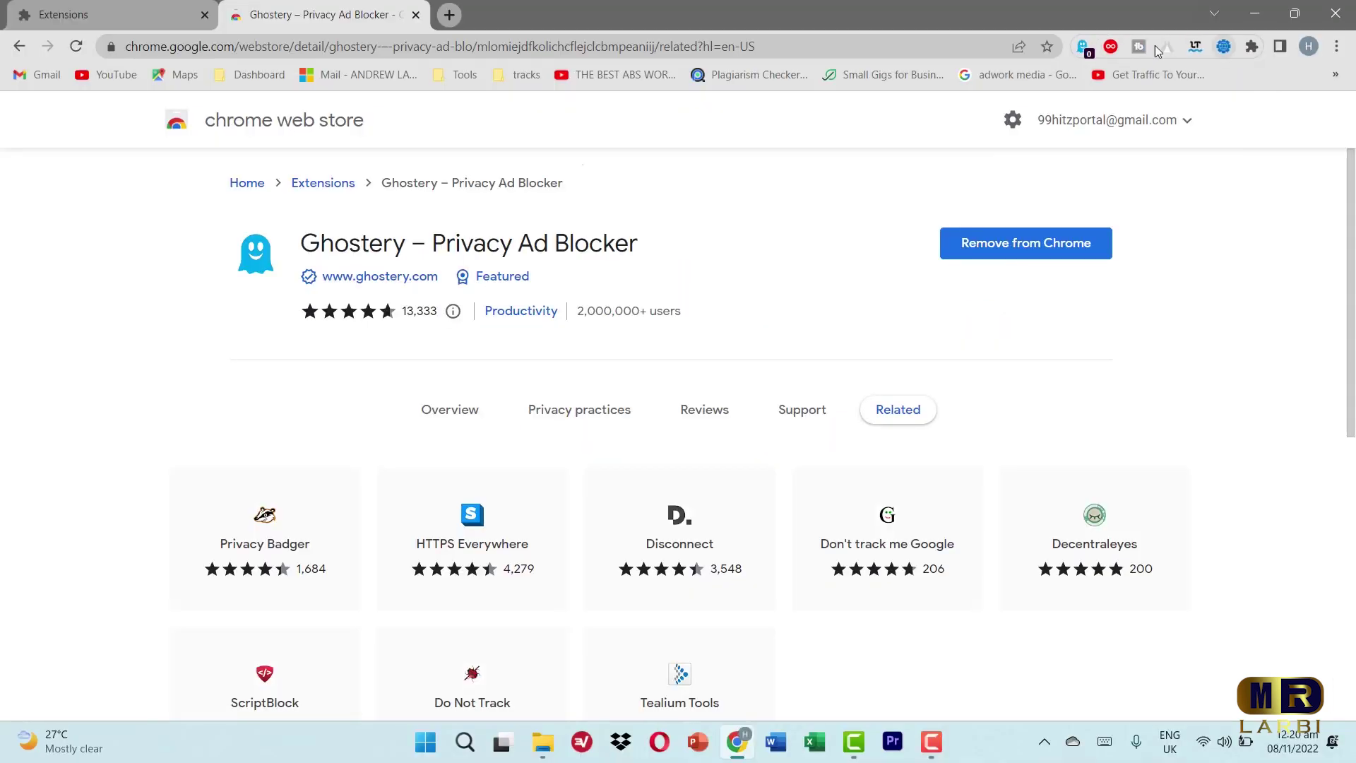
click(1082, 47)
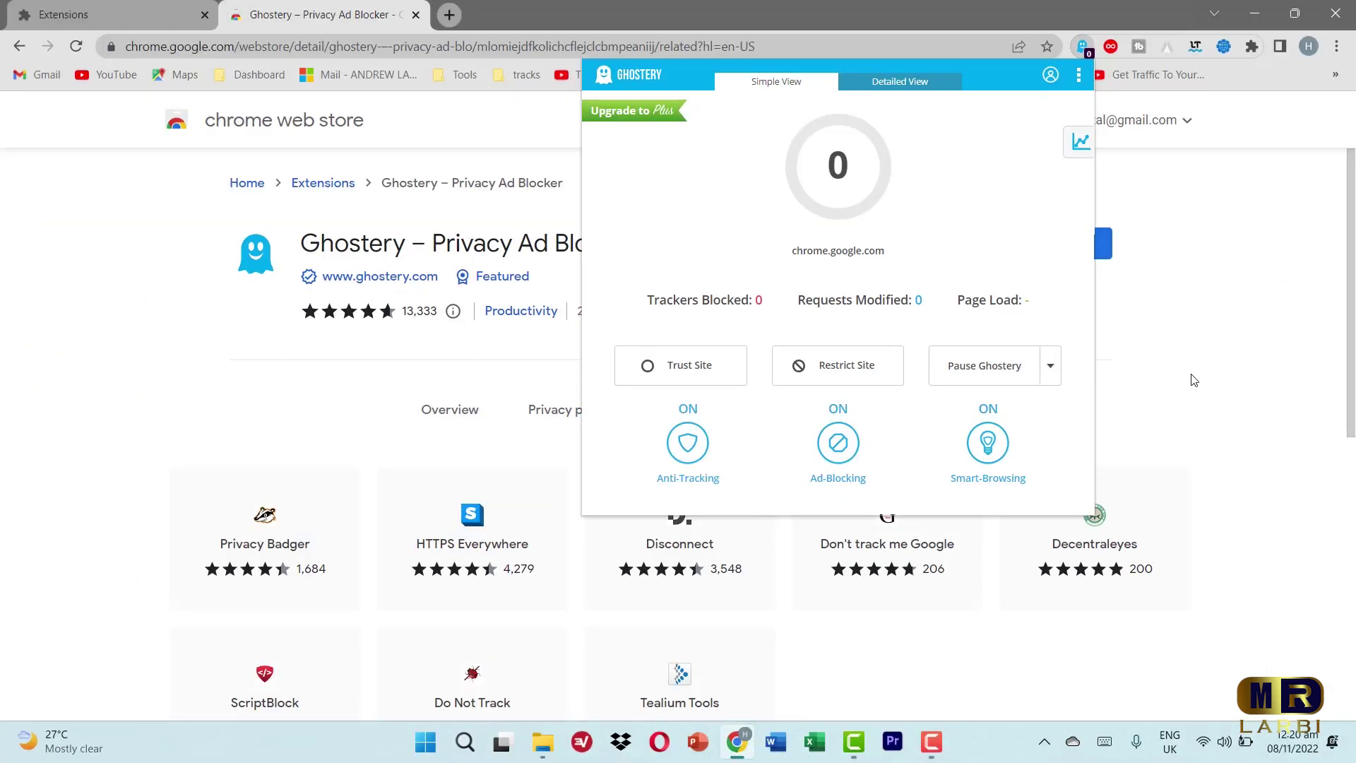
Step: Toggle Ghostery's Anti-Tracking off and back on, then go to YouTube
click(687, 443)
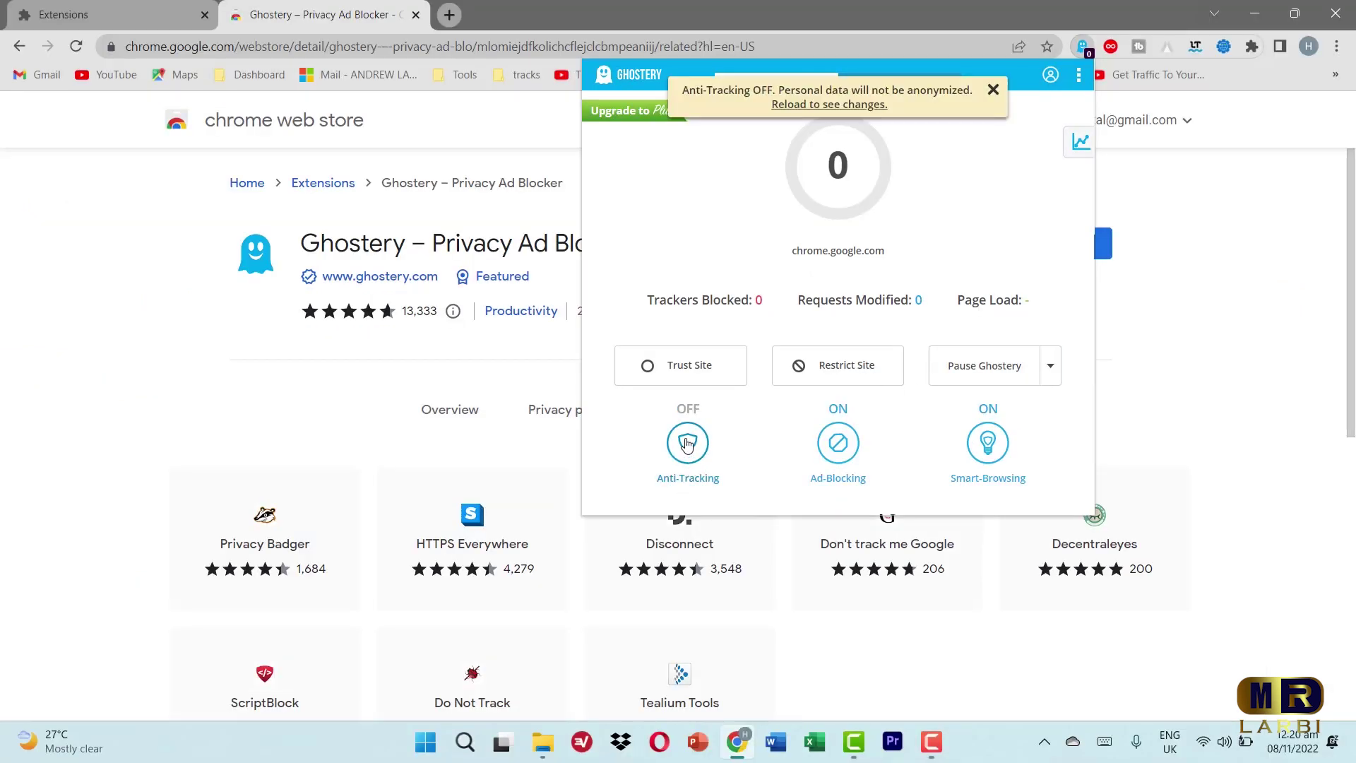
click(687, 444)
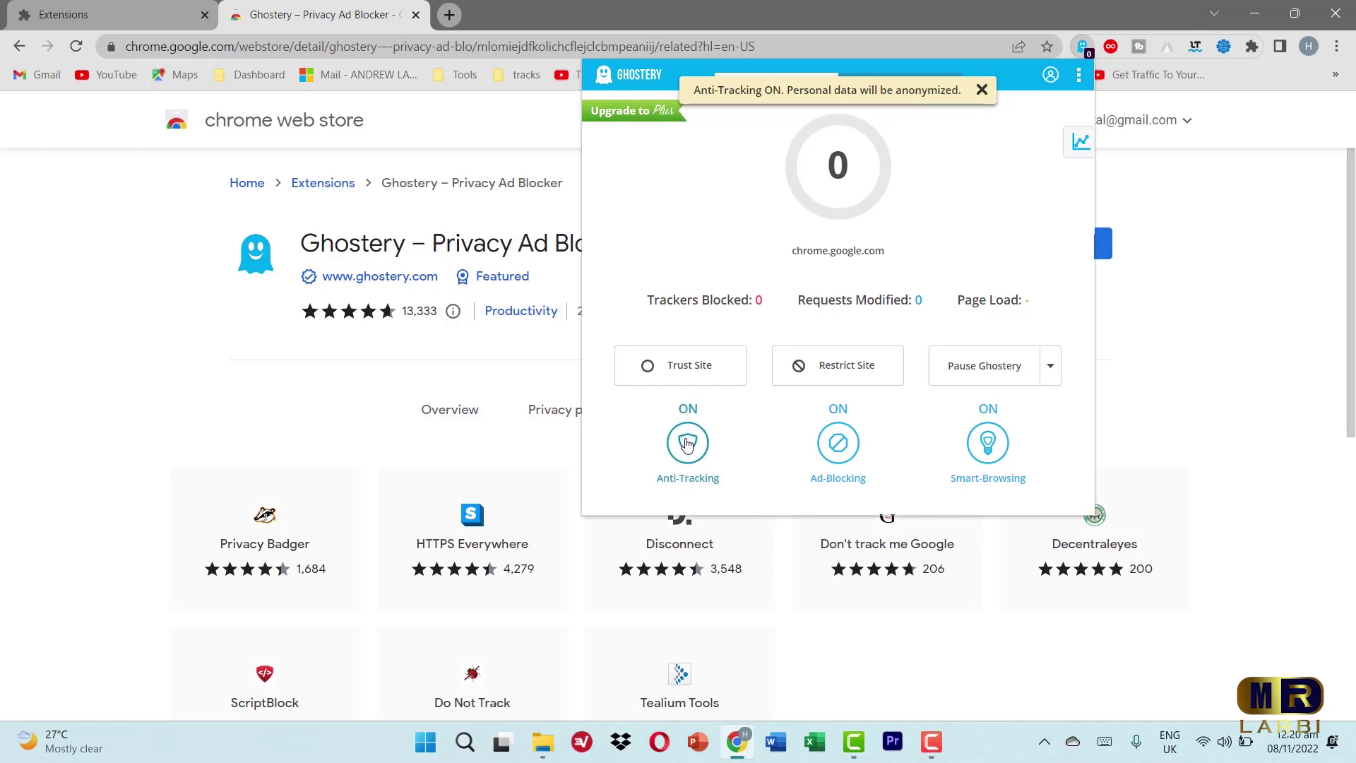
click(688, 444)
click(688, 445)
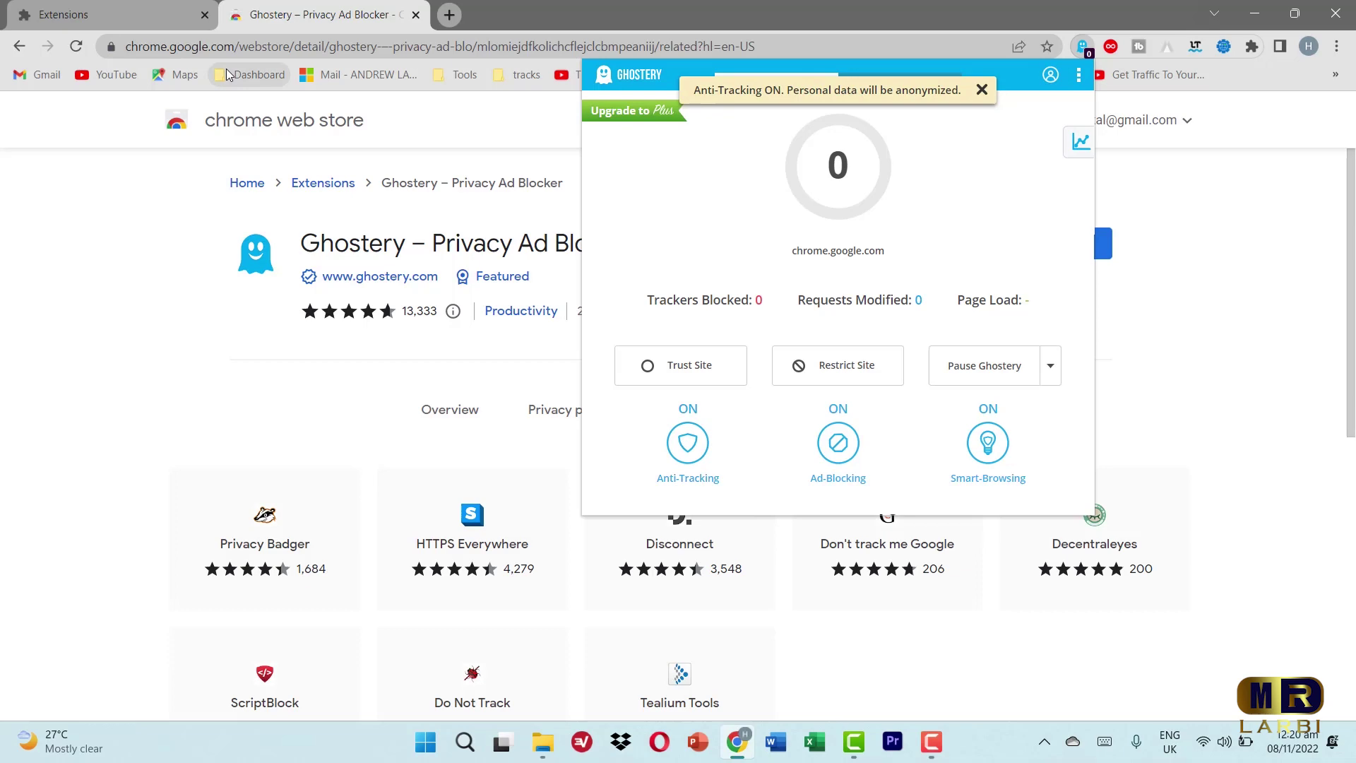
click(108, 76)
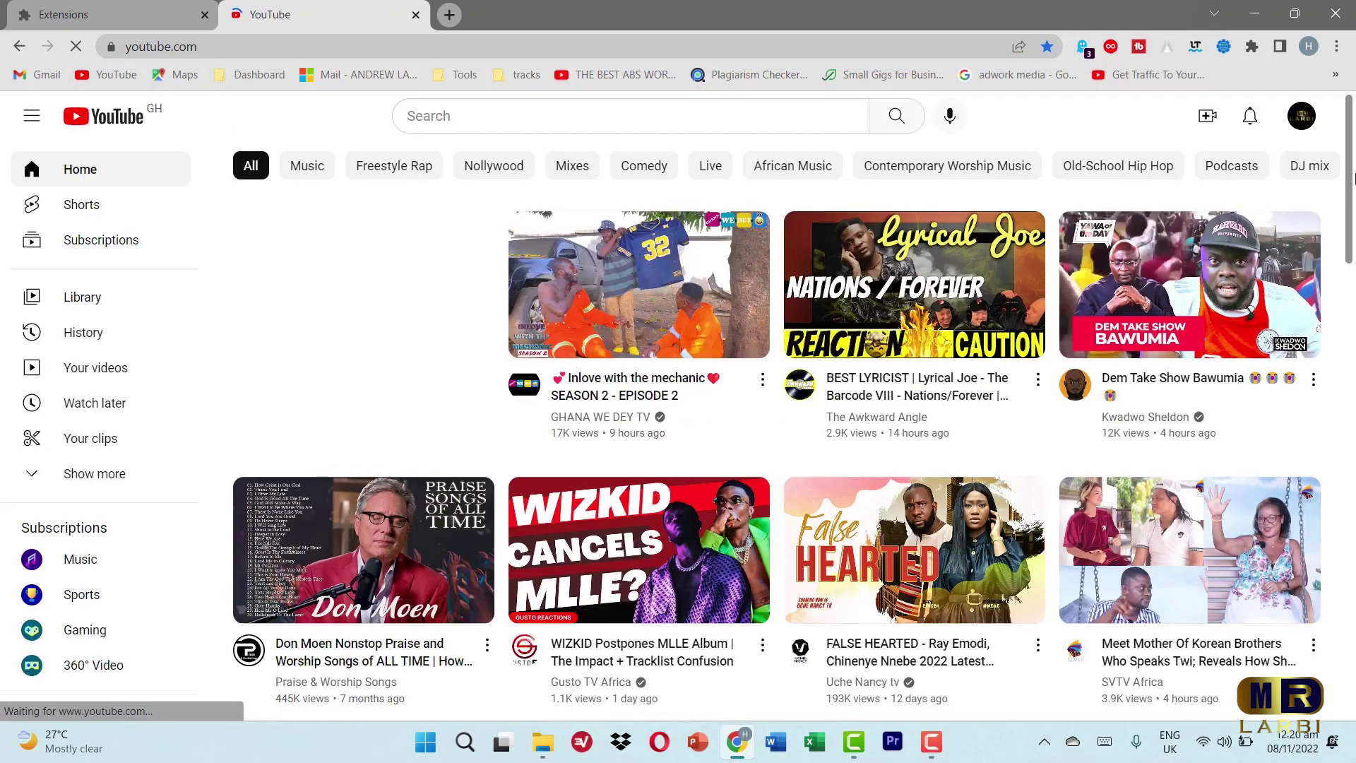
scroll(774, 424, down, 2)
scroll(350, 476, down, 2)
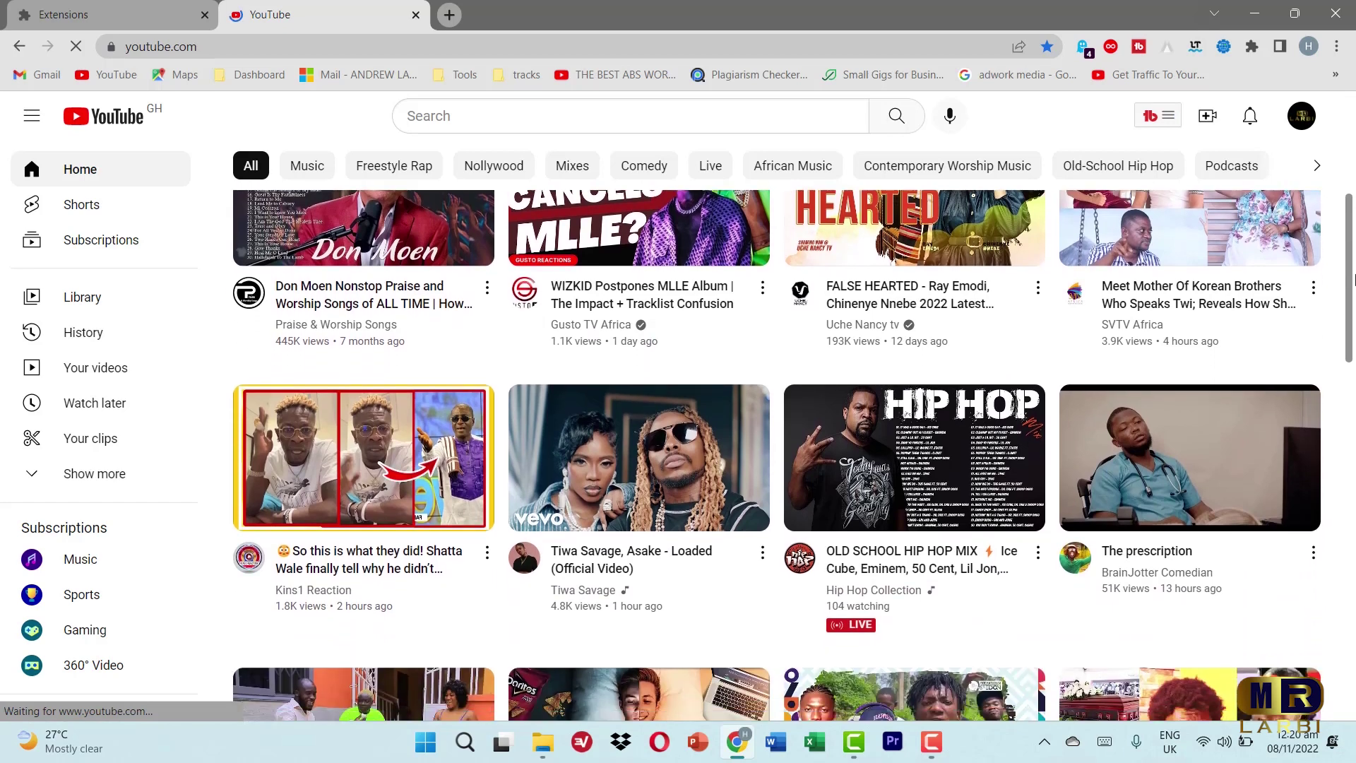
Step: Open the Shatta Wale reaction video from the home feed and pause it
click(349, 424)
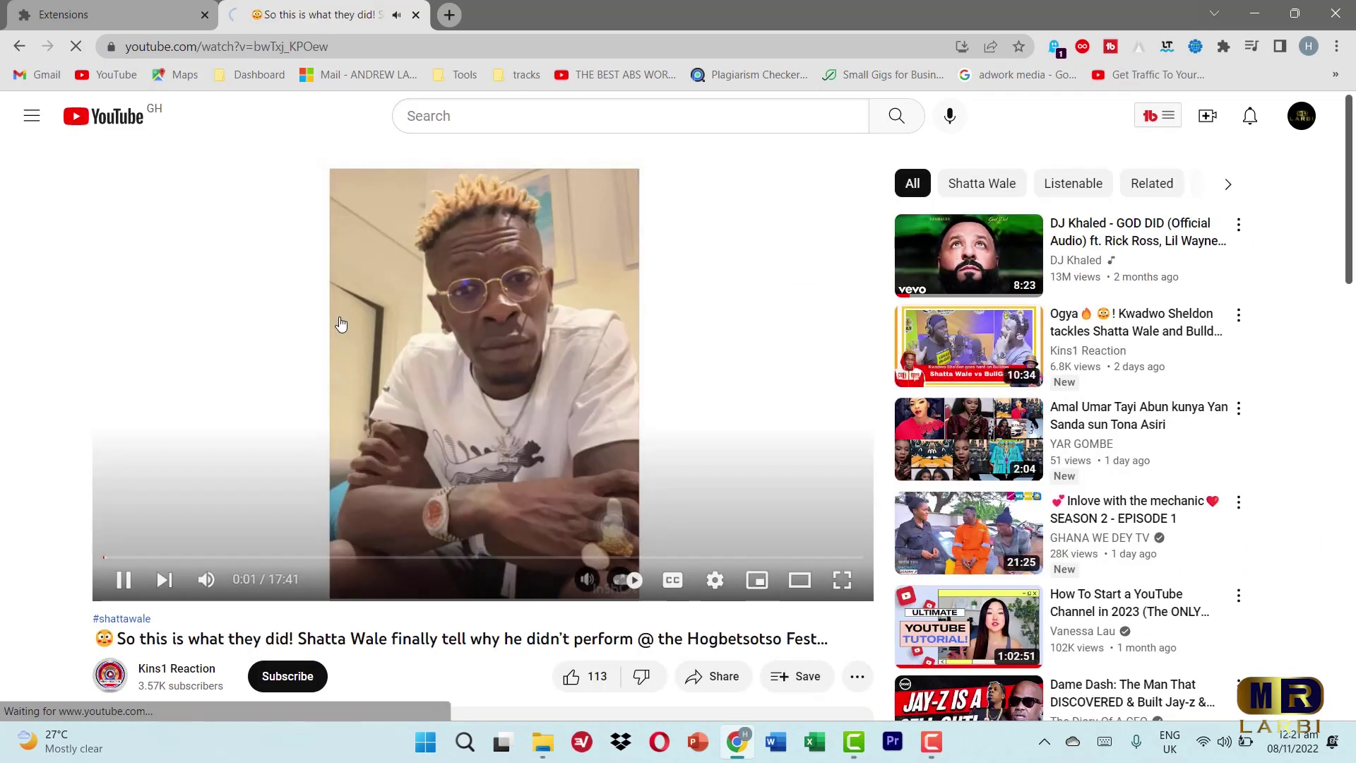
click(340, 324)
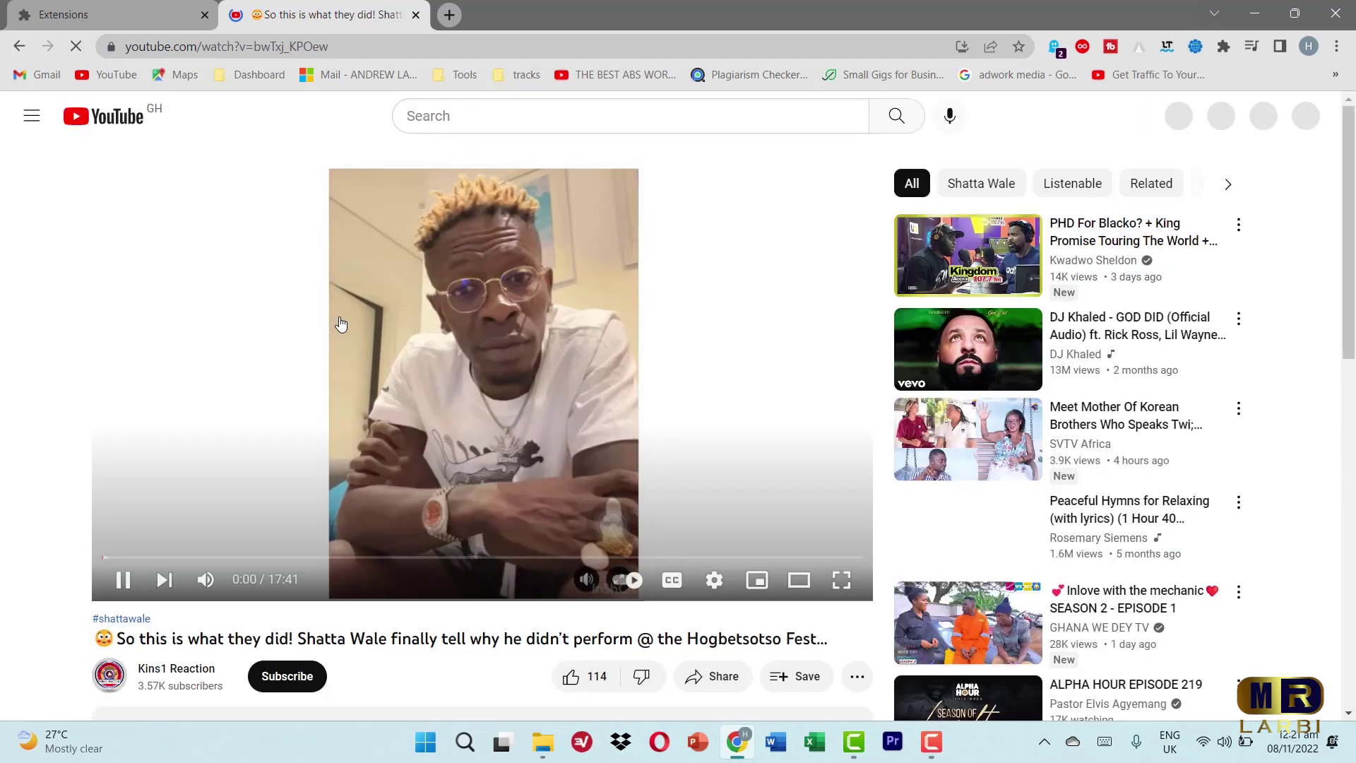
Step: Load 99hitz.com in a new tab and reload it to show its ads with Ghostery paused
click(449, 15)
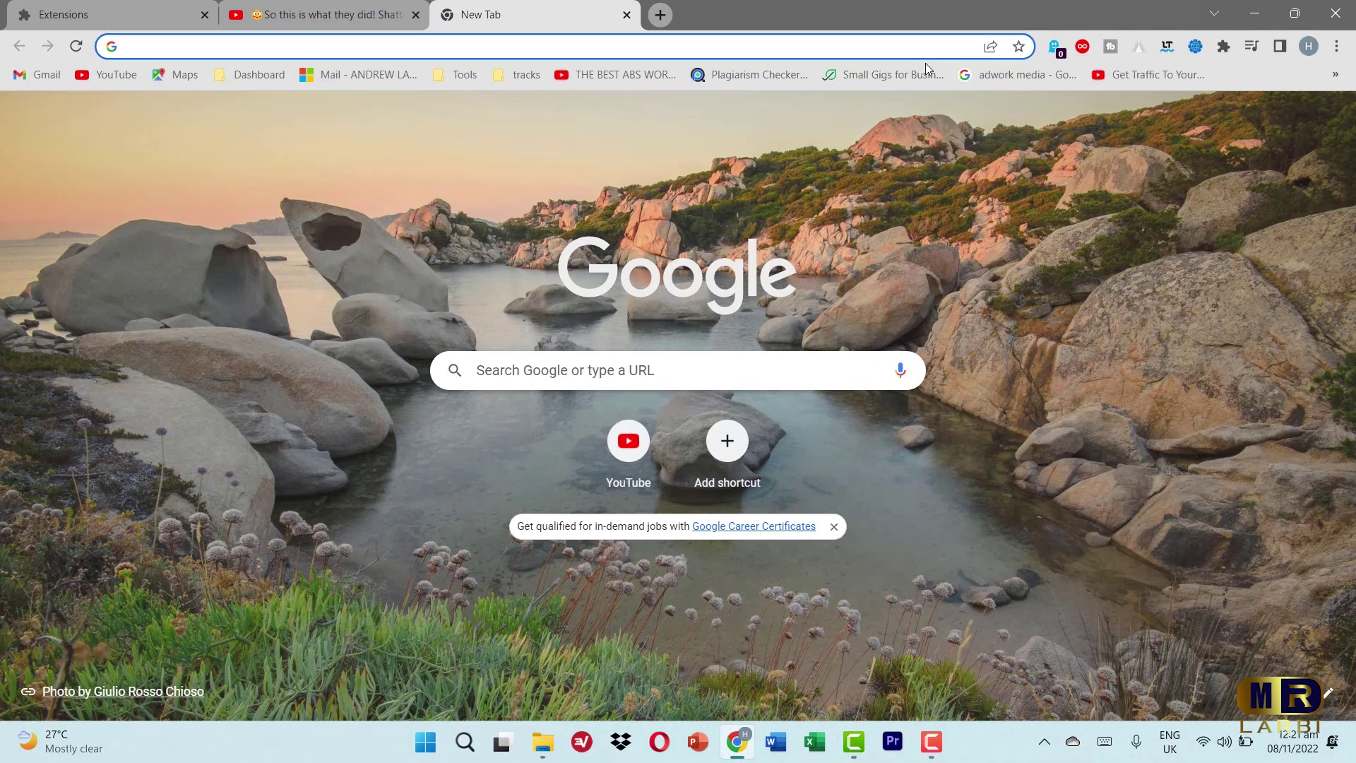
text(99hitz.com)
key(Return)
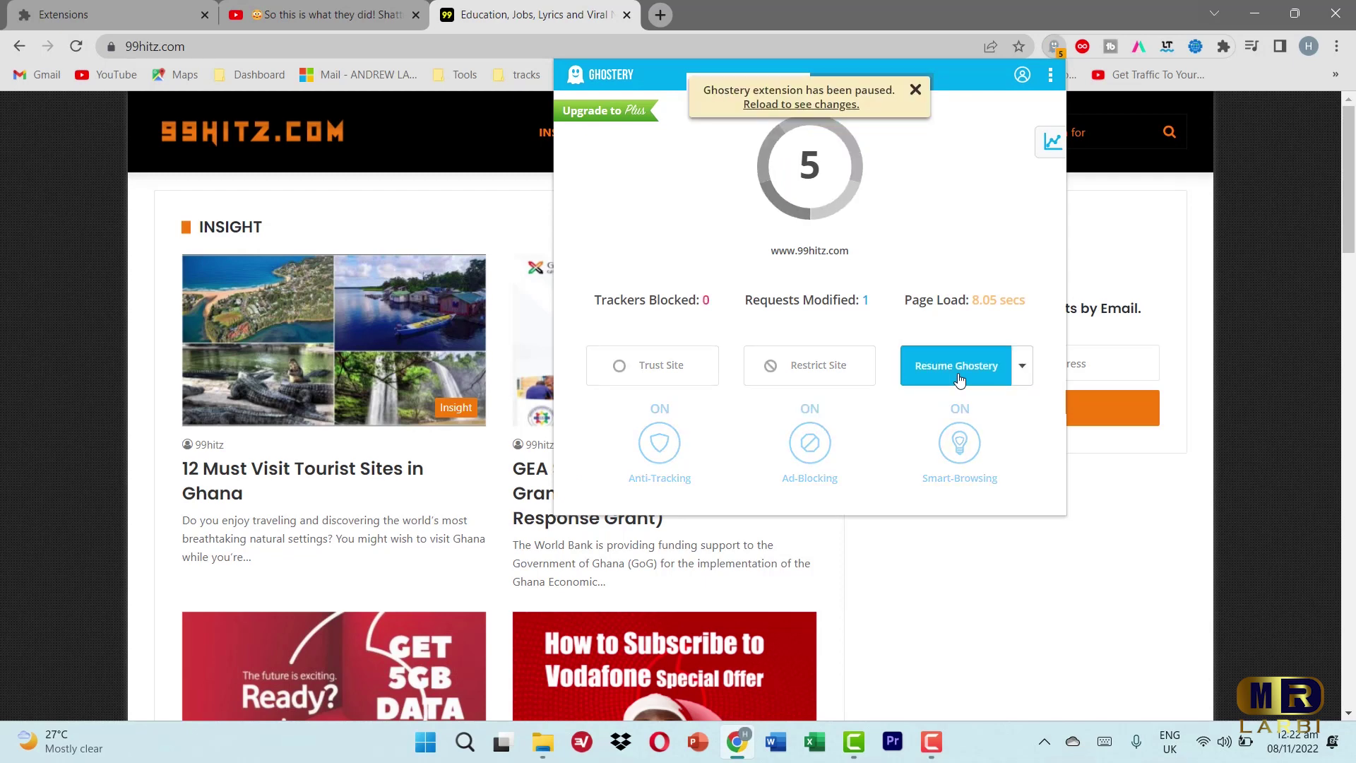
click(1022, 585)
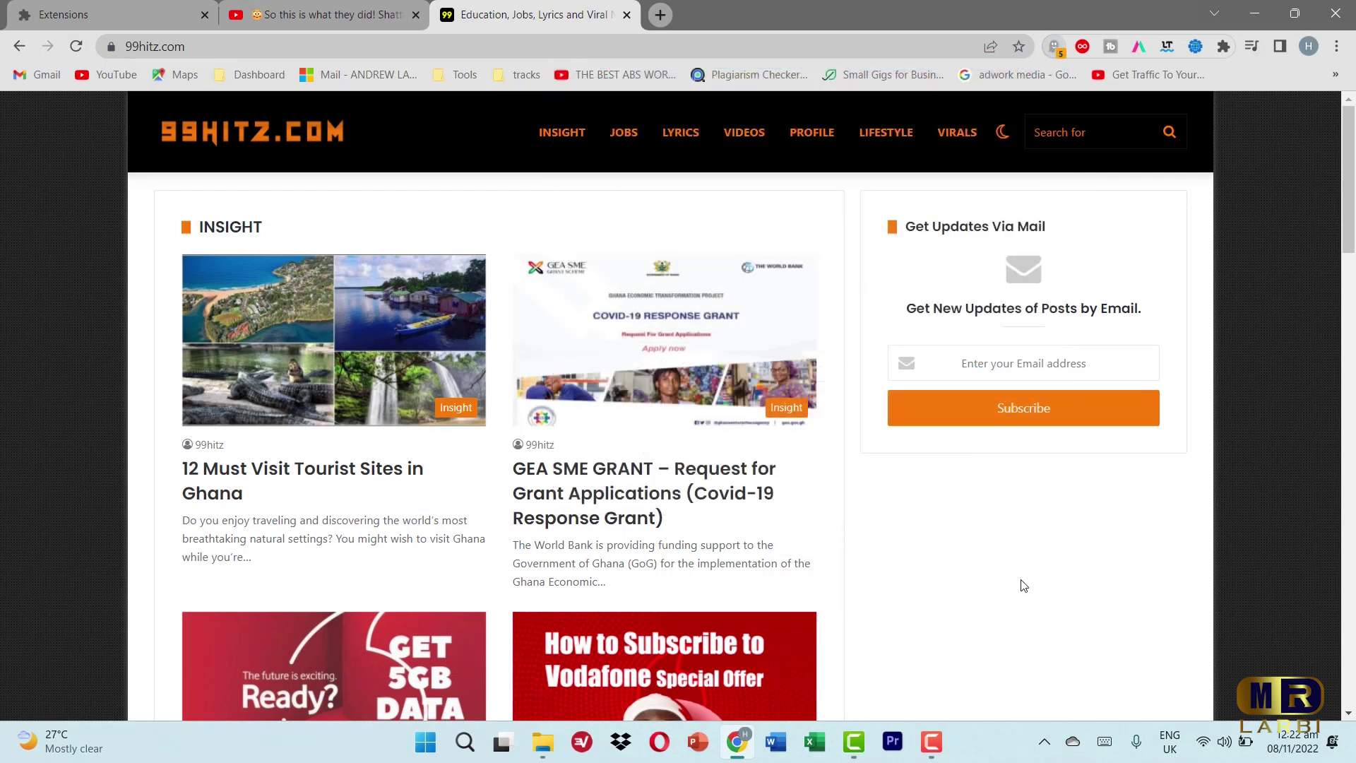
right_click(456, 125)
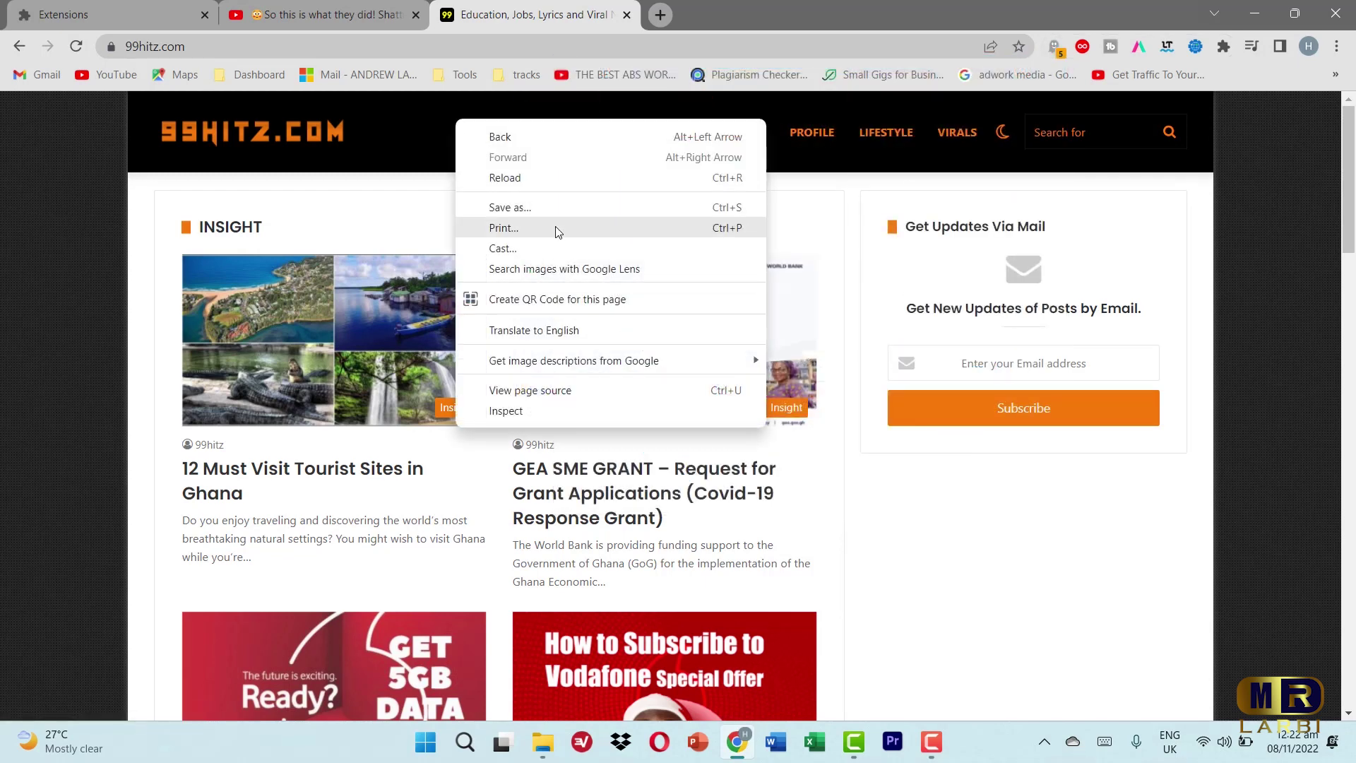
click(608, 181)
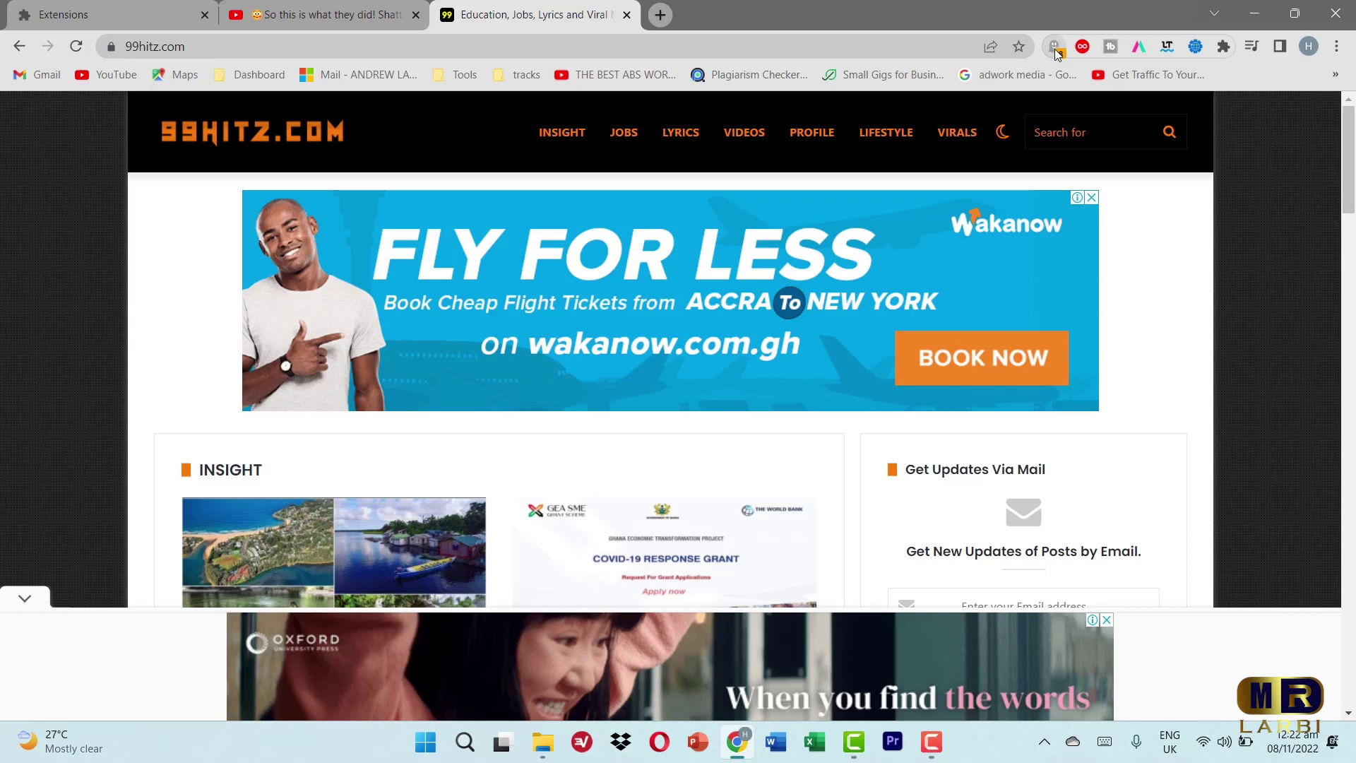
Step: Resume Ghostery so the ads disappear, then close the Extensions and 99hitz tabs
click(1054, 47)
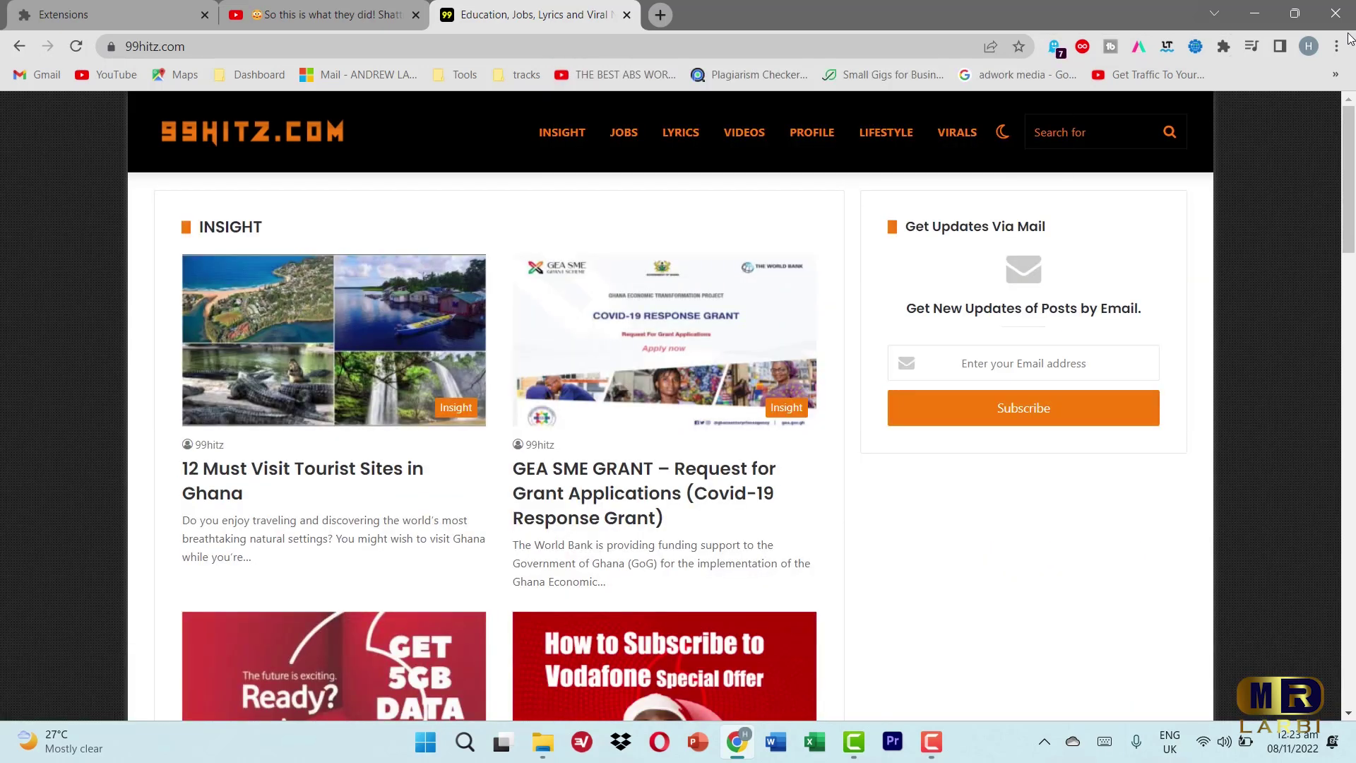
click(626, 15)
click(205, 15)
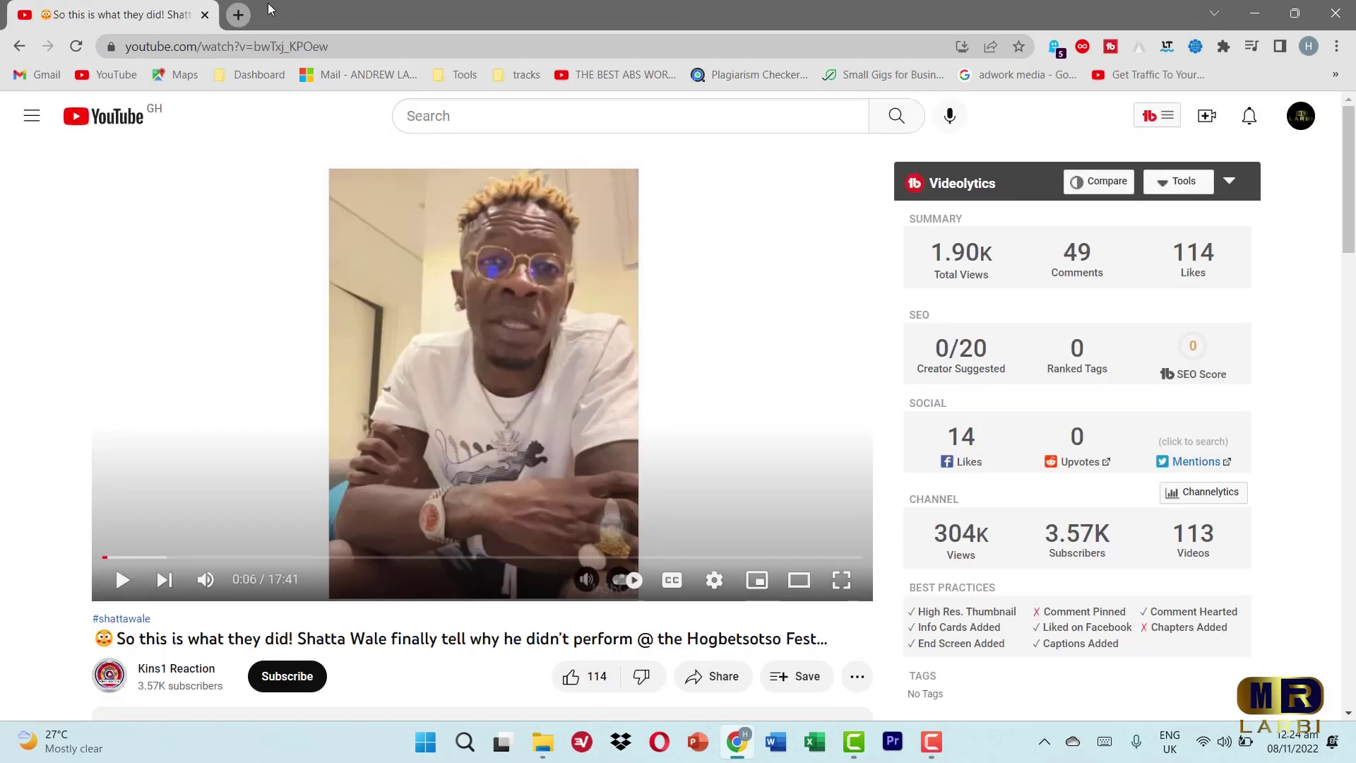
Step: Open the Dem Take Show Bawumia video from YouTube home in a new tab
click(237, 16)
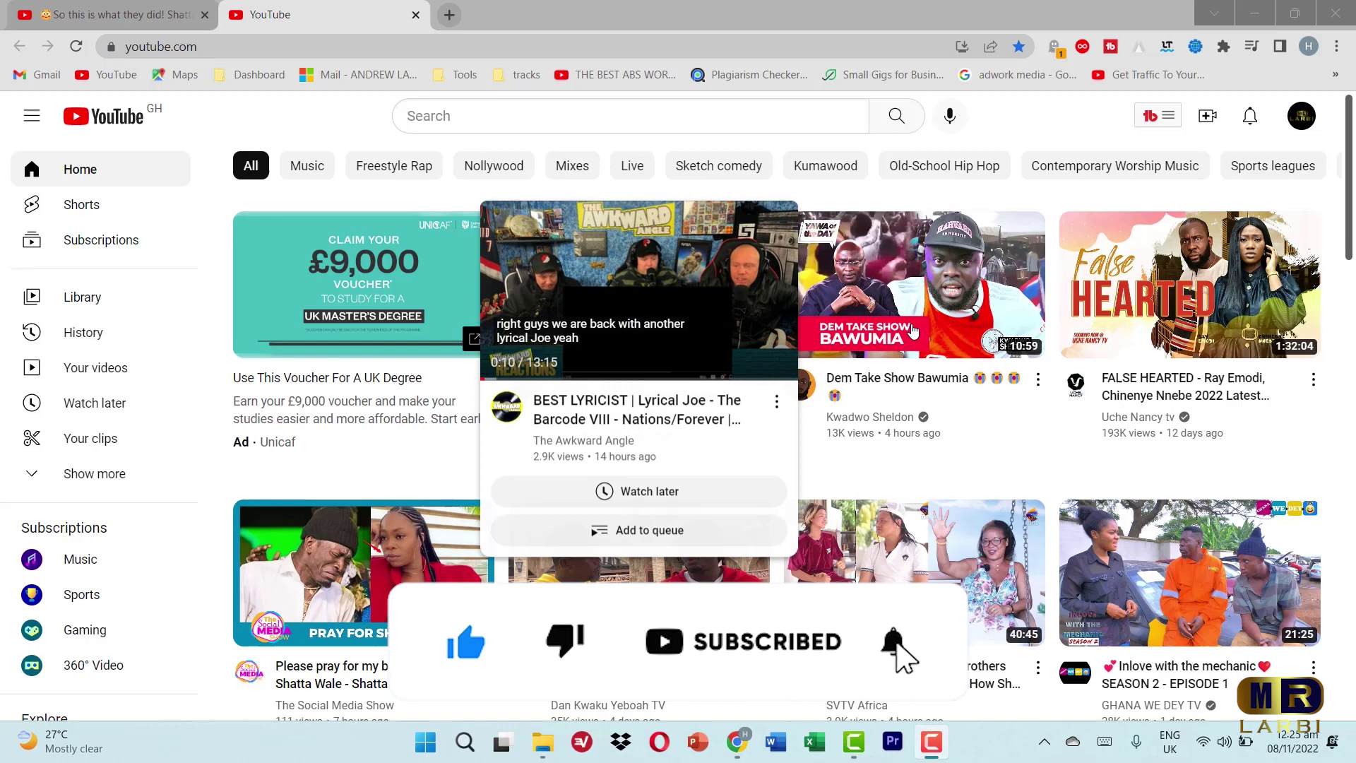
mouse_move(919, 285)
click(835, 304)
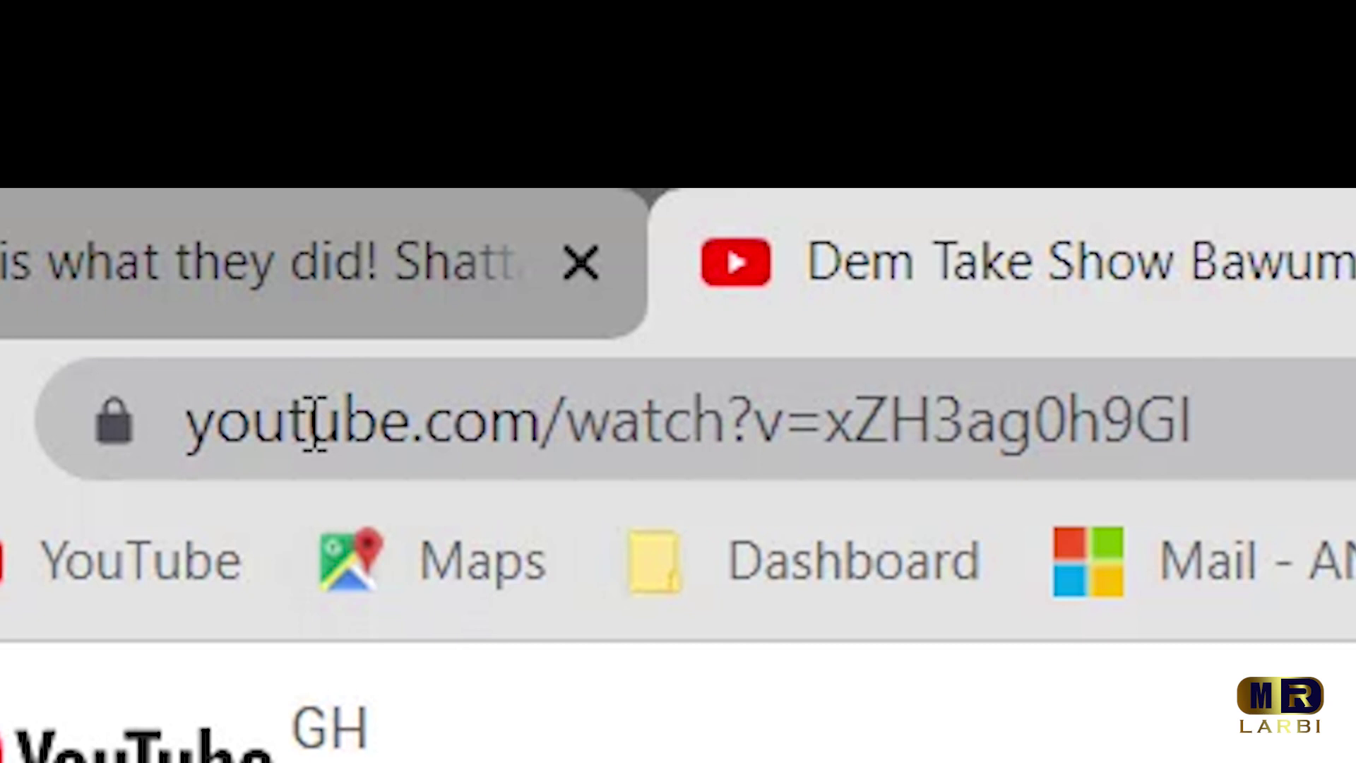
Step: Edit the video's address to yout-ube.com and load the ad-free page
click(151, 46)
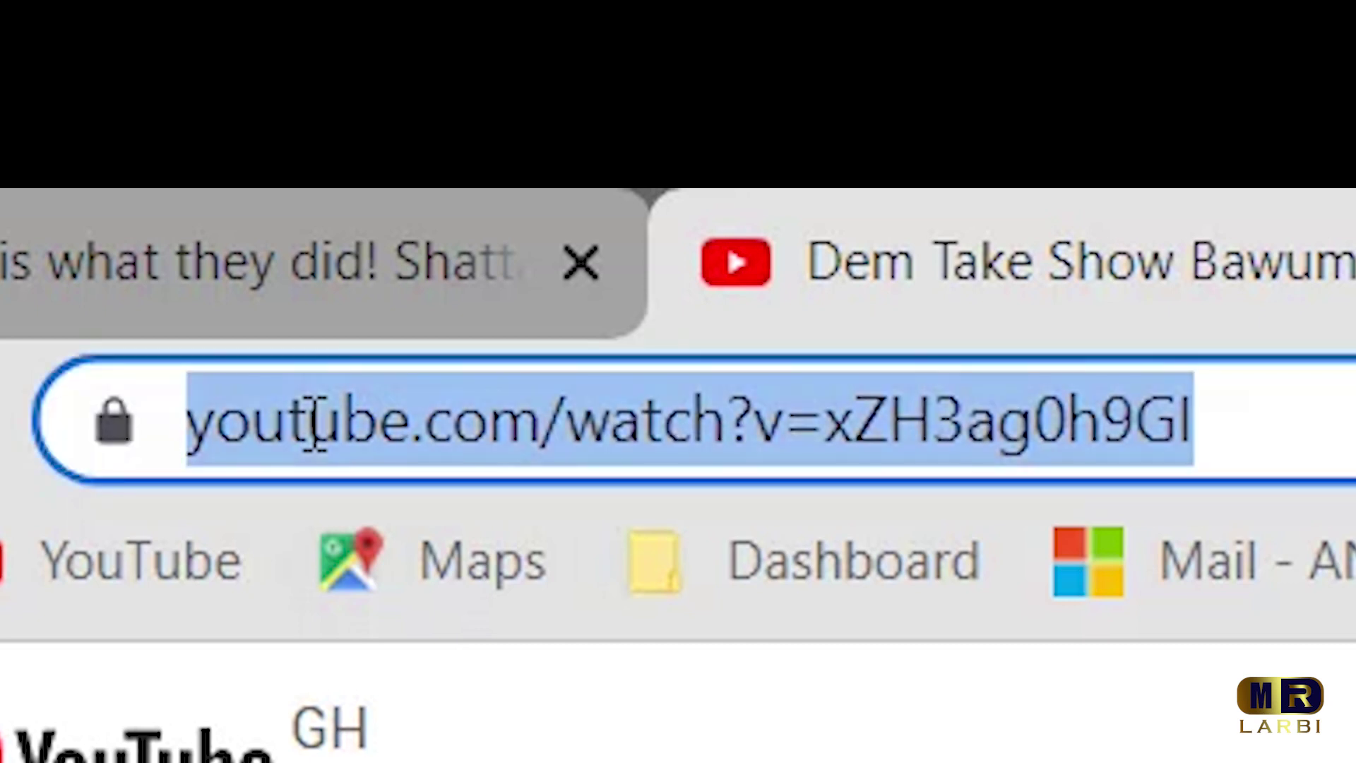
click(315, 429)
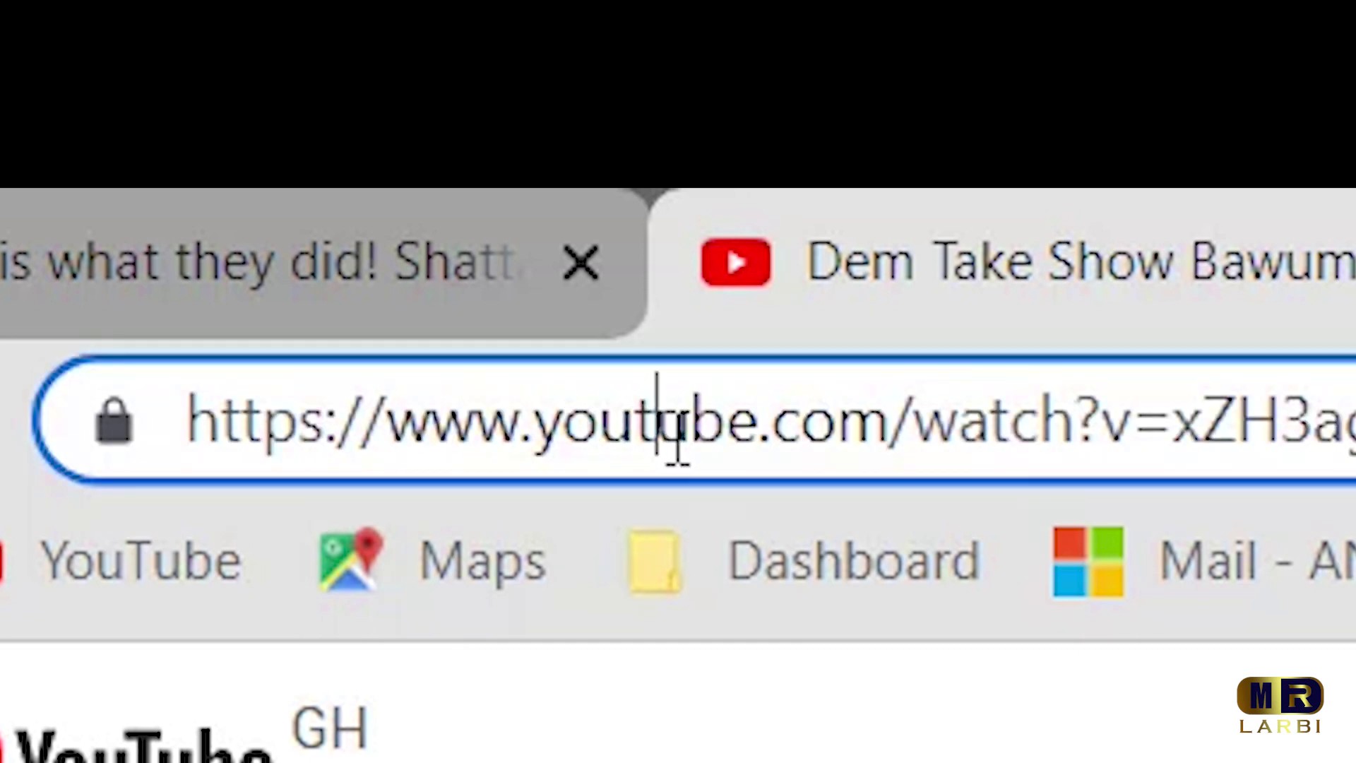
text(-)
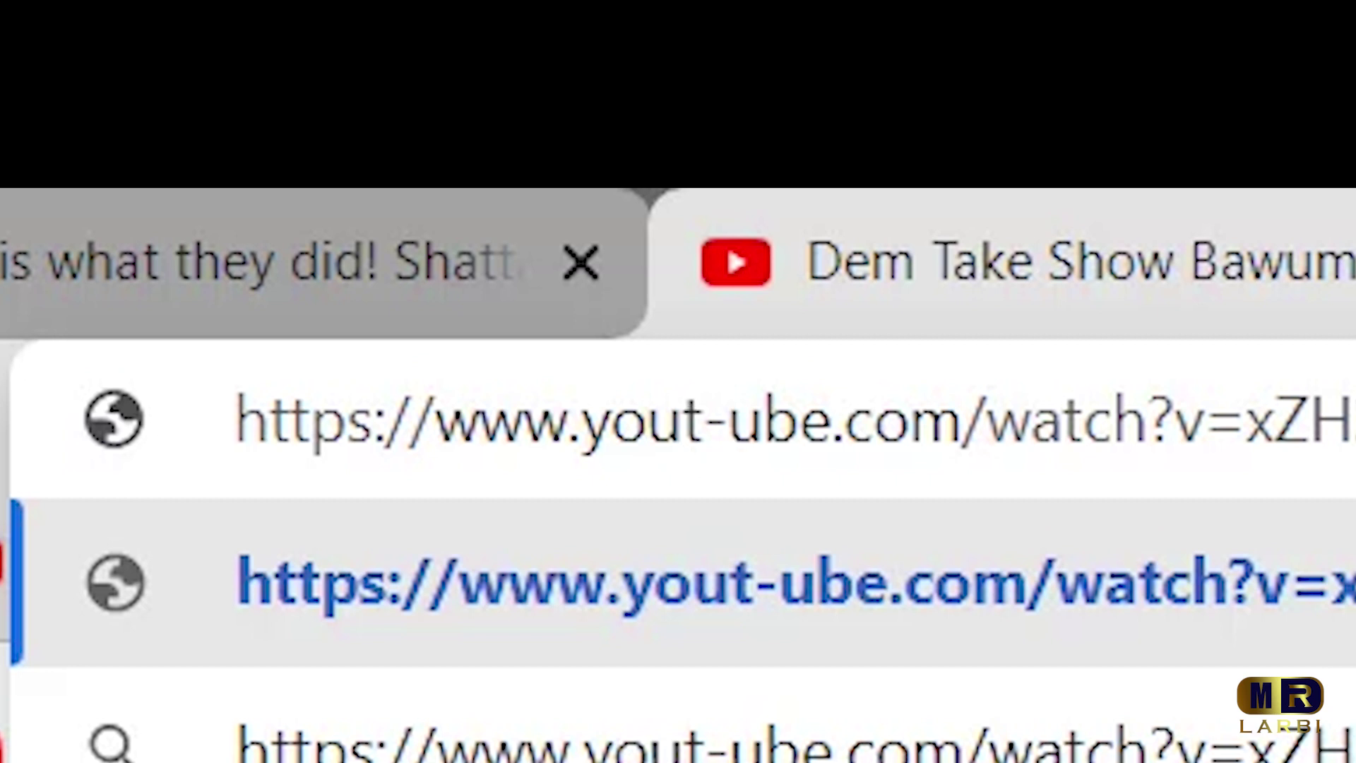
key(Return)
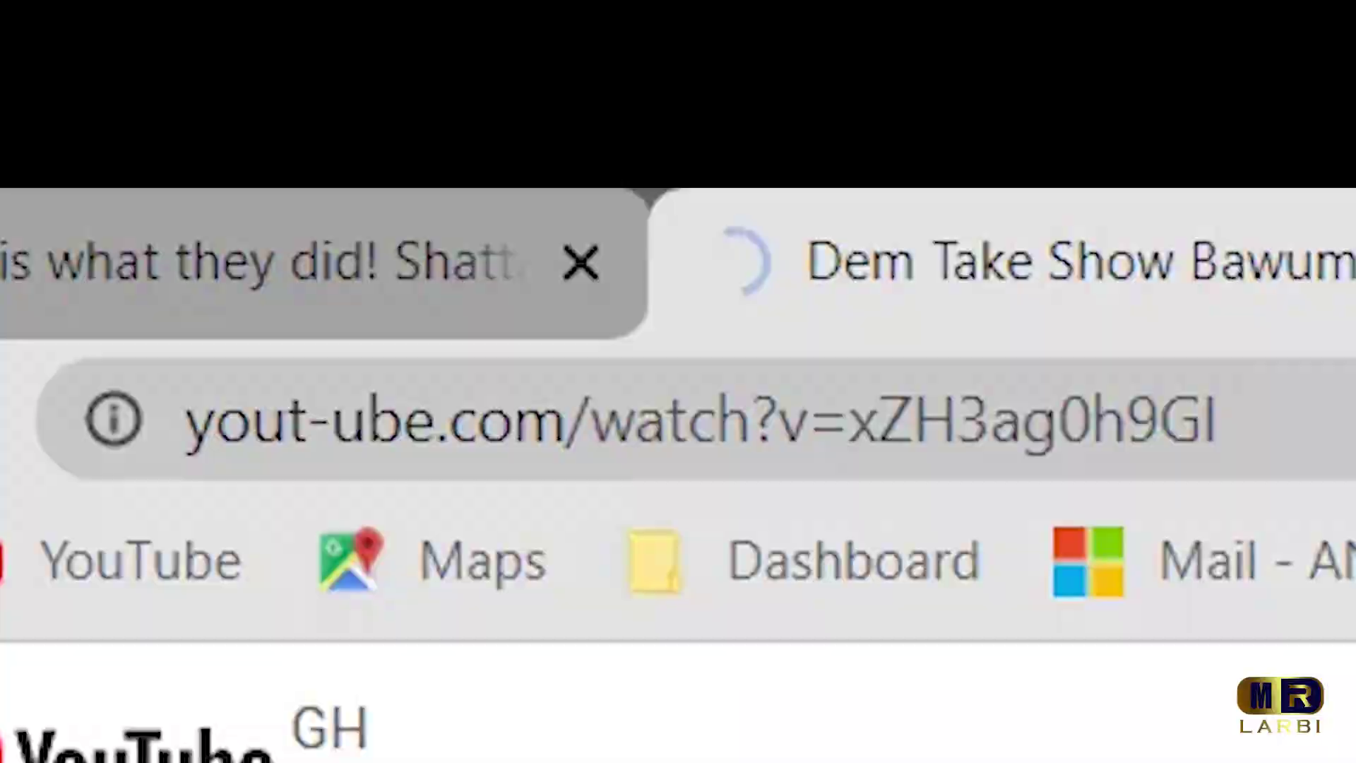